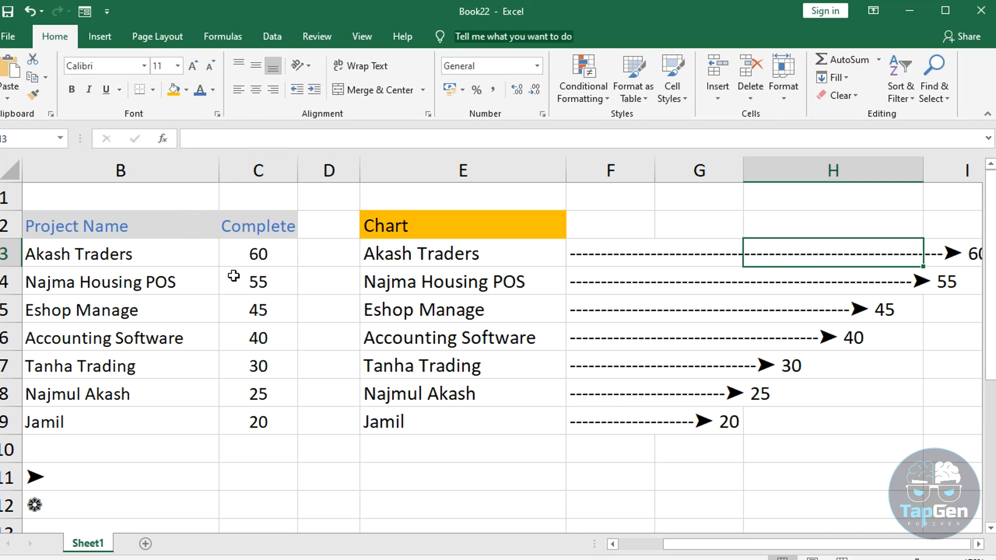
Set the Akash Traders completion value in C3 to 40 and inspect the REPT formula behind its arrow bar in F3.
{"action": "double_click", "coordinate": [259, 255]}
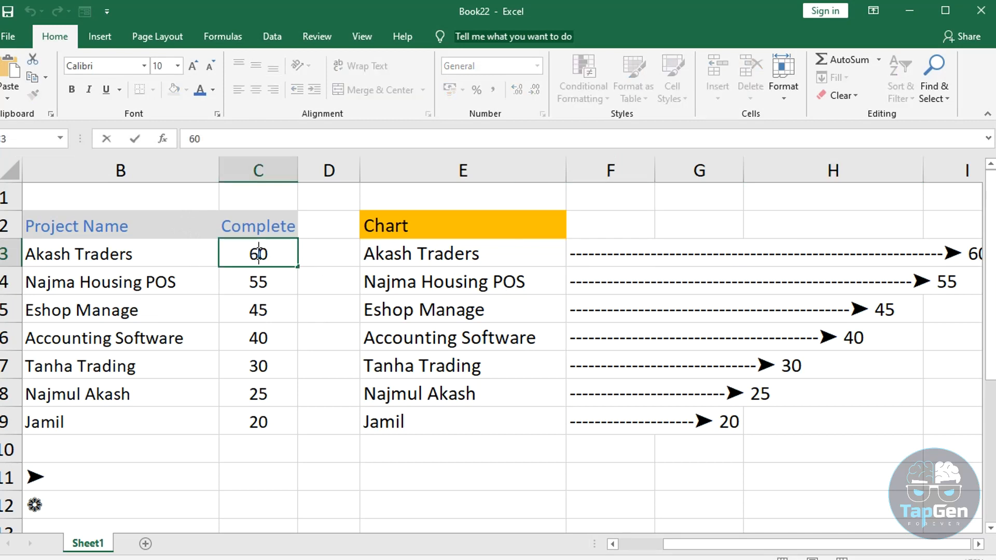
{"action": "double_click", "coordinate": [259, 254]}
{"action": "type", "text": "40"}
{"action": "key", "text": "Return"}
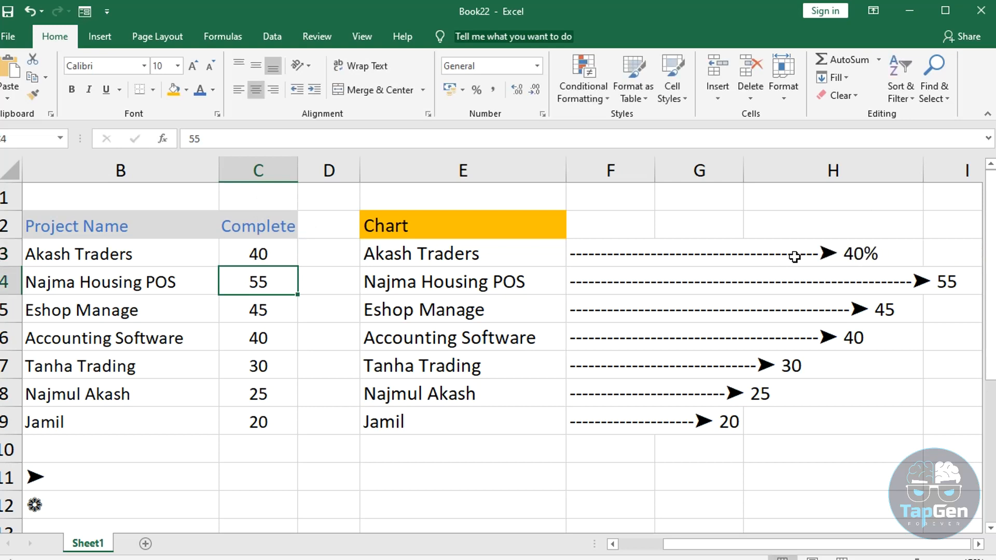
{"action": "double_click", "coordinate": [611, 253]}
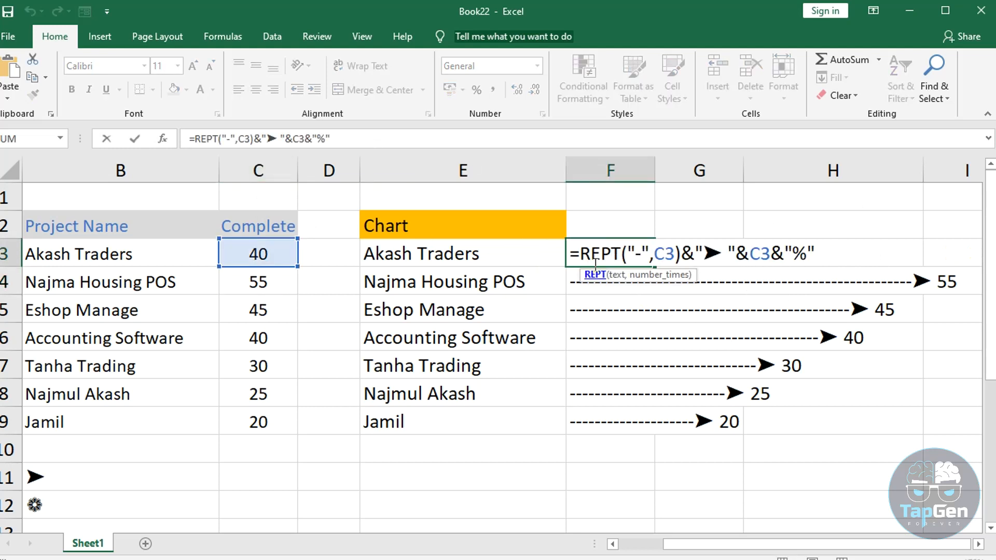
{"action": "key", "text": "Return"}
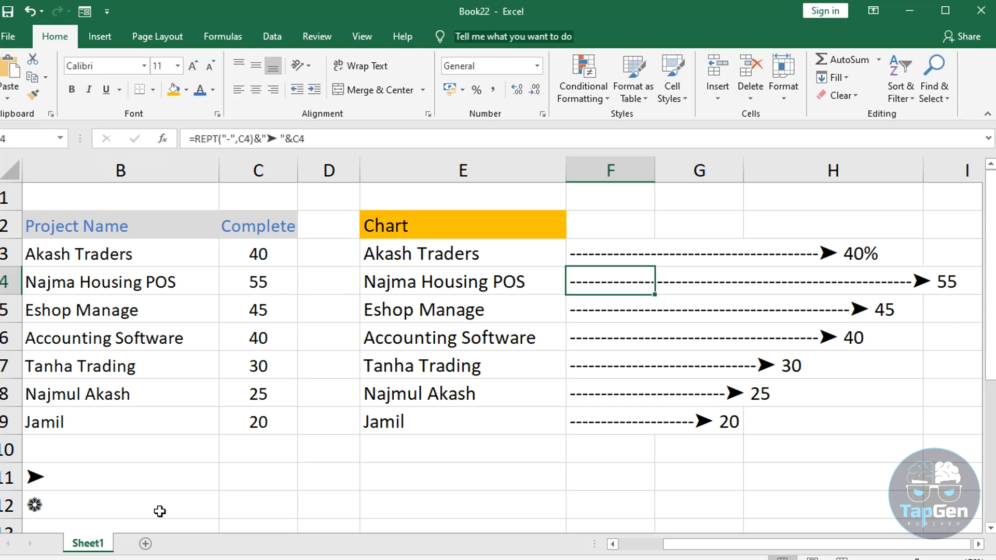
Add a new sheet and copy the project table B2:C9 from Sheet1 into its range A2:B9.
{"action": "left_click", "coordinate": [147, 544]}
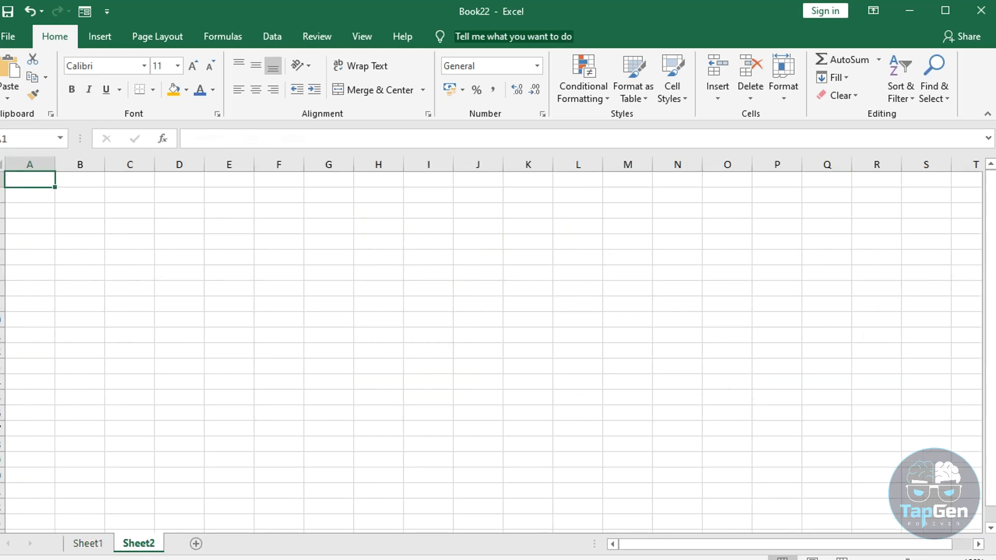
{"action": "left_click_drag", "start_coordinate": [907, 559], "coordinate": [920, 559]}
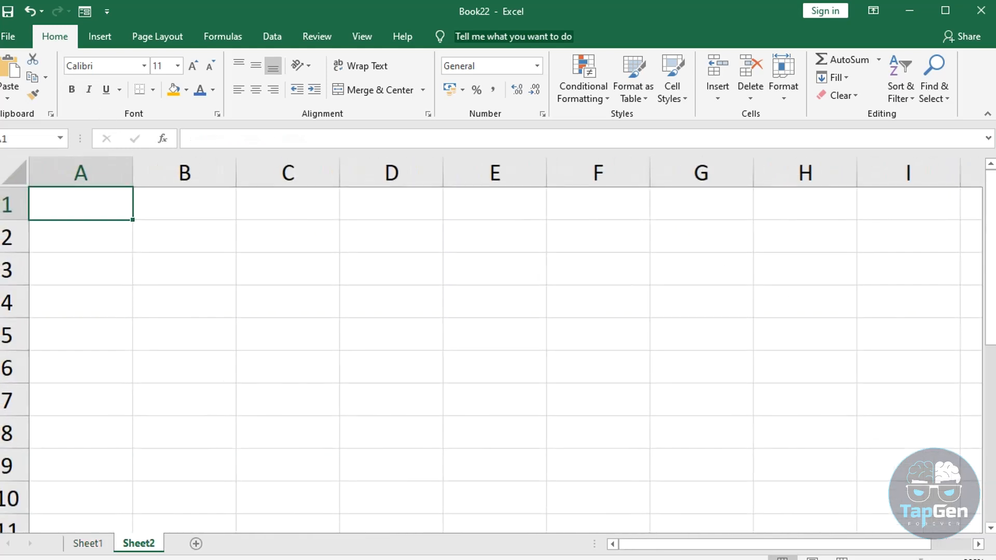
{"action": "left_click", "coordinate": [87, 544]}
{"action": "left_click_drag", "start_coordinate": [80, 226], "coordinate": [228, 412]}
{"action": "key", "text": "ctrl+c"}
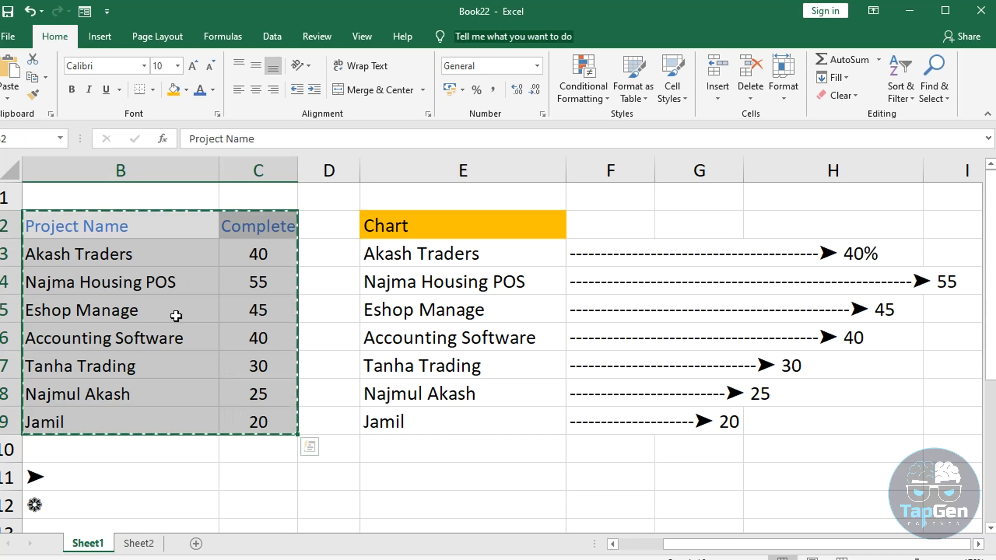
{"action": "left_click", "coordinate": [141, 544]}
{"action": "left_click_drag", "start_coordinate": [89, 231], "coordinate": [218, 460]}
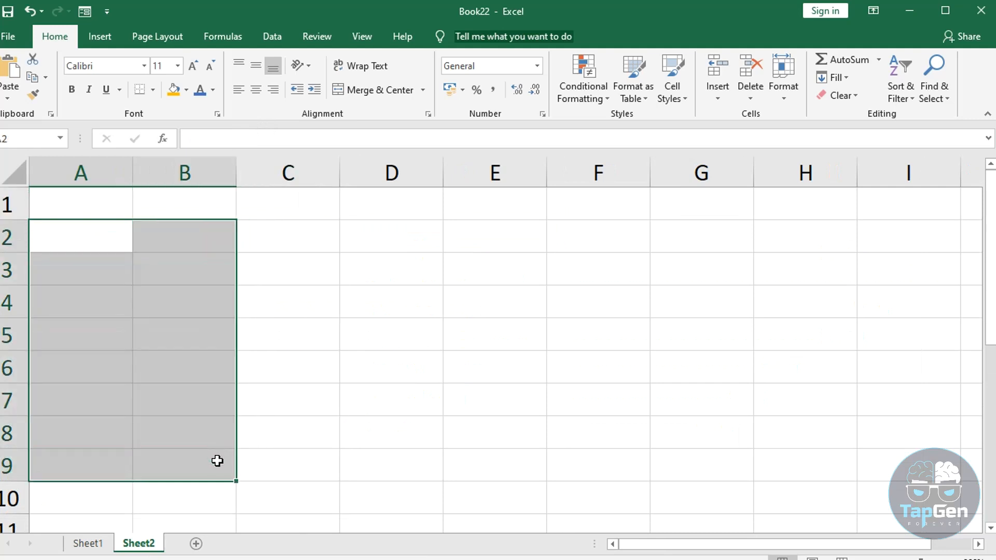
{"action": "key", "text": "ctrl+v"}
Widen columns A and B of the new sheet so the full project names and completion values fit.
{"action": "left_click_drag", "start_coordinate": [237, 174], "coordinate": [309, 176]}
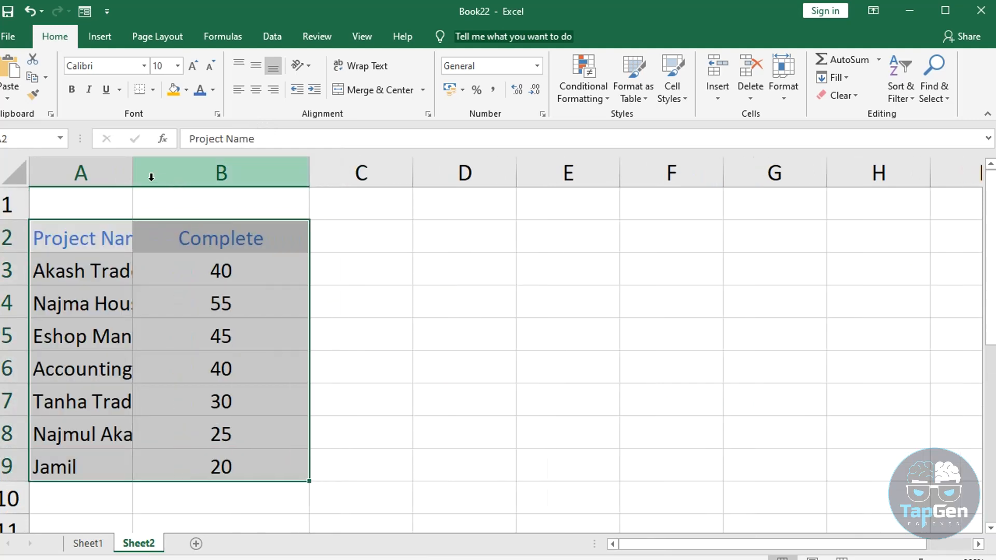
{"action": "left_click_drag", "start_coordinate": [127, 169], "coordinate": [193, 171]}
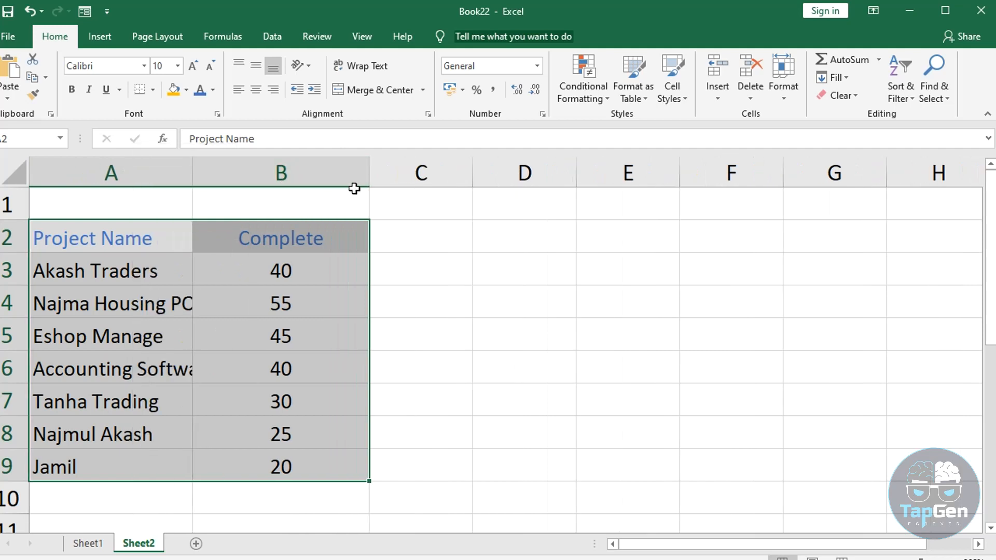
{"action": "left_click_drag", "start_coordinate": [367, 172], "coordinate": [398, 171]}
{"action": "left_click_drag", "start_coordinate": [193, 169], "coordinate": [254, 174]}
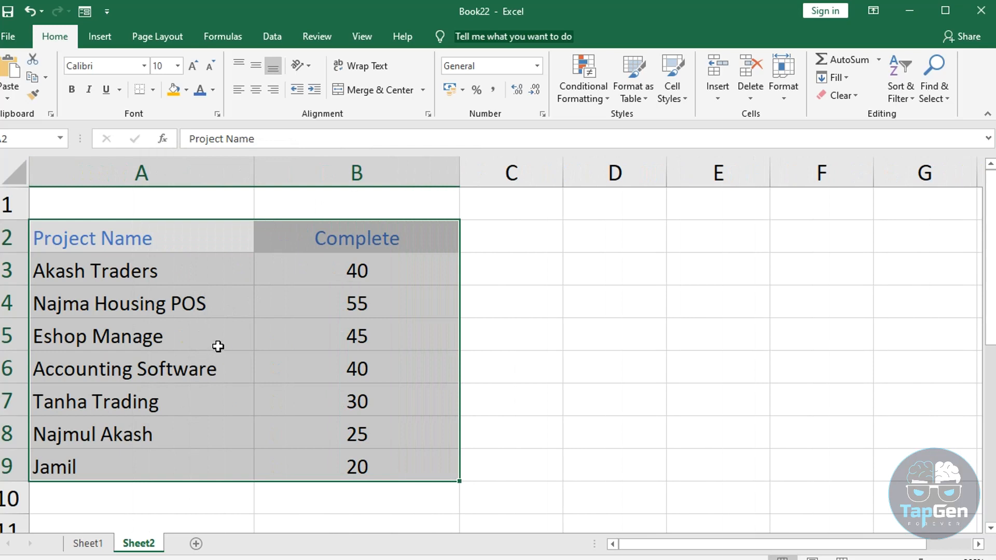
{"action": "left_click_drag", "start_coordinate": [460, 167], "coordinate": [411, 171]}
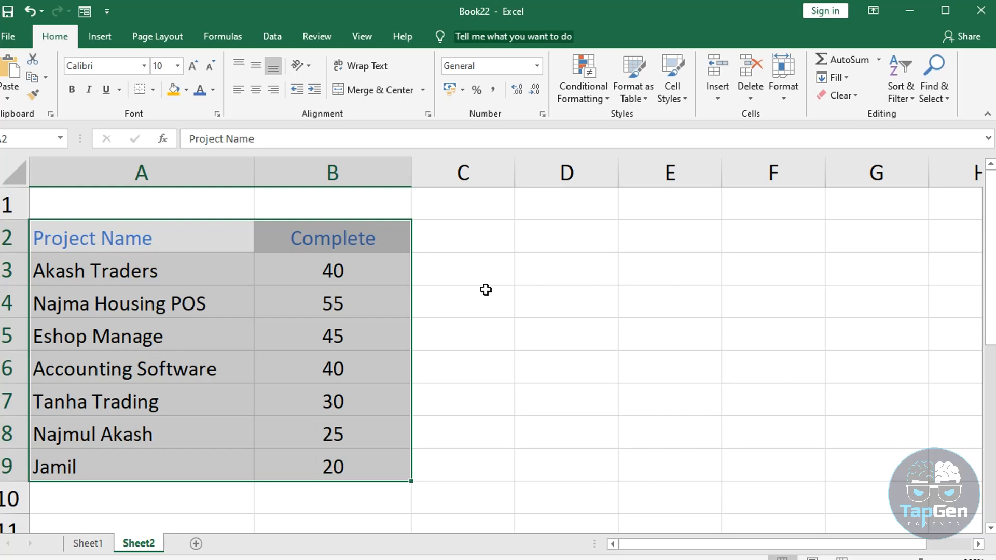
Enter the formula =REPT("*",10) in D3 and widen column D to fit the stars.
{"action": "left_click", "coordinate": [537, 266]}
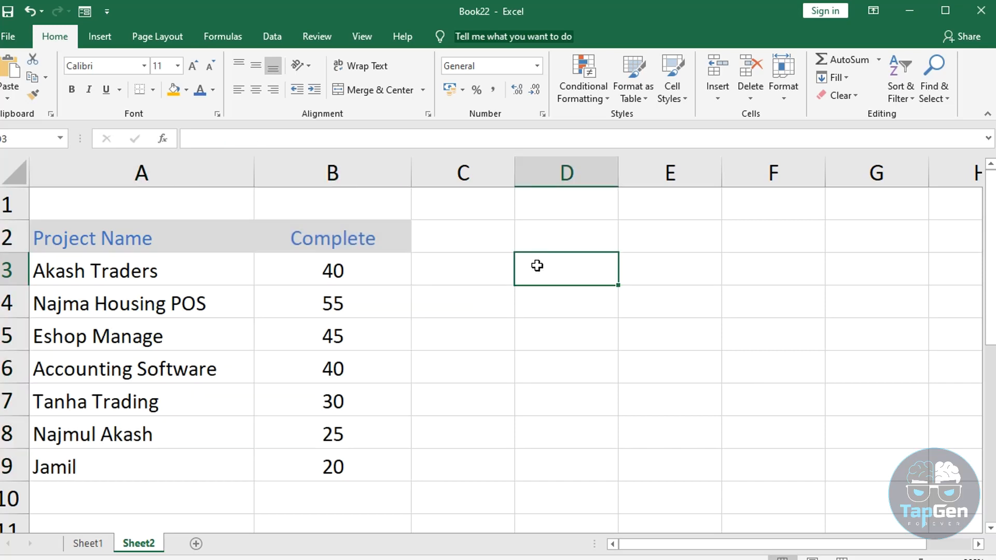
{"action": "type", "text": "="}
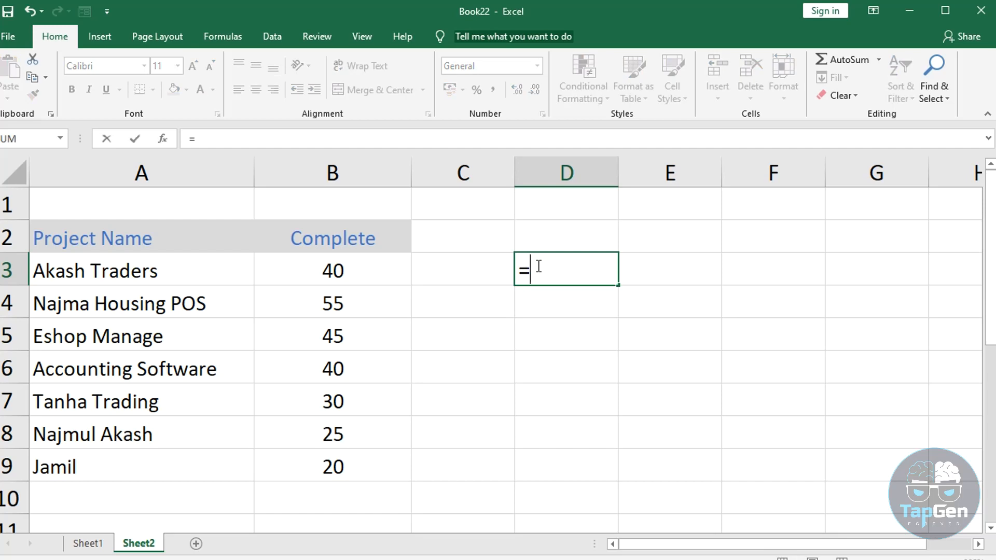
{"action": "type", "text": "RE"}
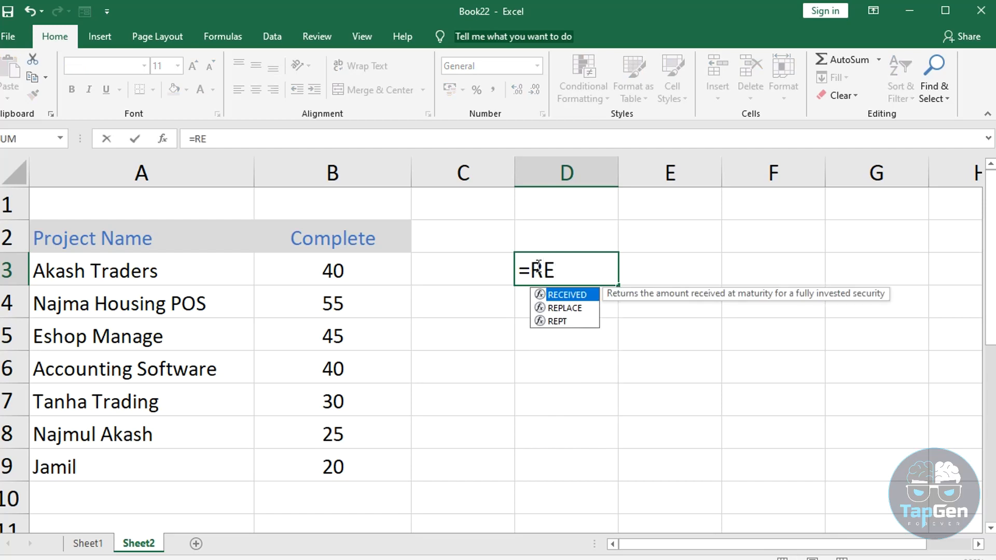
{"action": "type", "text": "PT"}
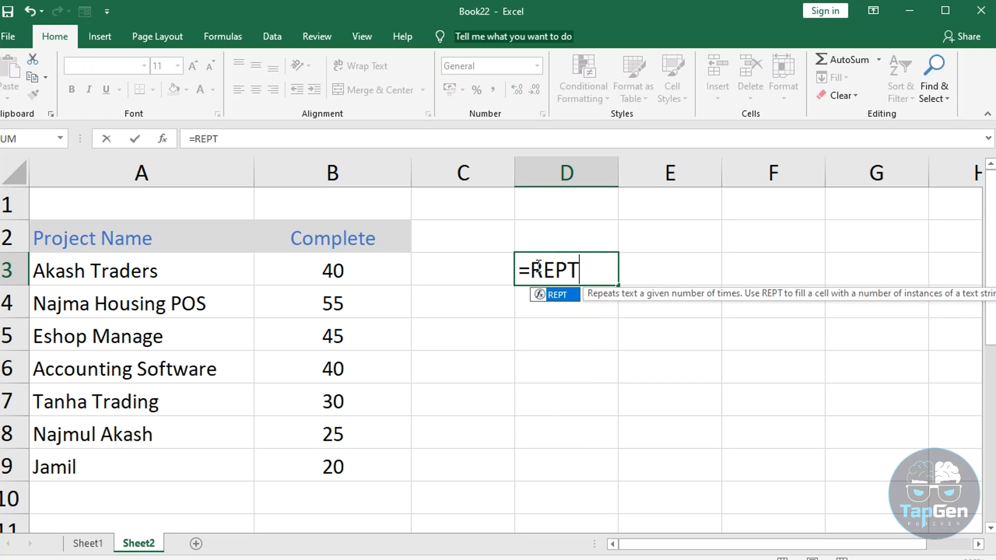
{"action": "type", "text": "("}
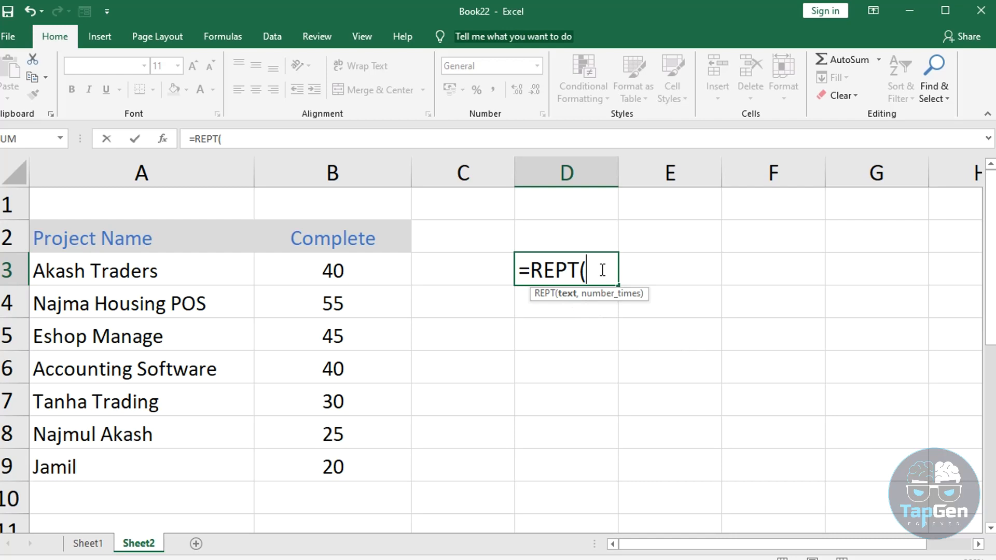
{"action": "type", "text": "\"\""}
{"action": "key", "text": "Return"}
{"action": "left_click", "coordinate": [721, 265]}
{"action": "left_click", "coordinate": [597, 269]}
{"action": "type", "text": "*\","}
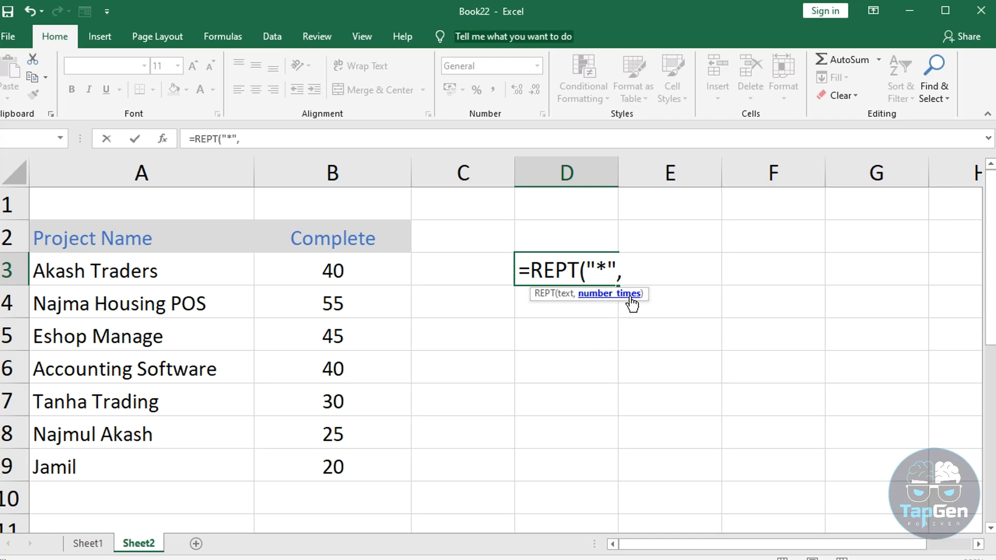
{"action": "type", "text": "10"}
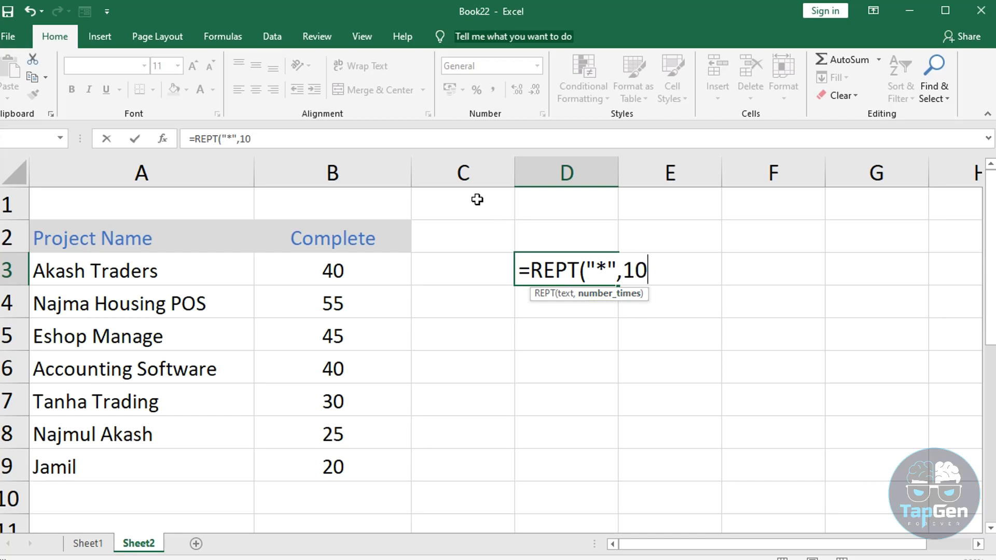
{"action": "type", "text": ")"}
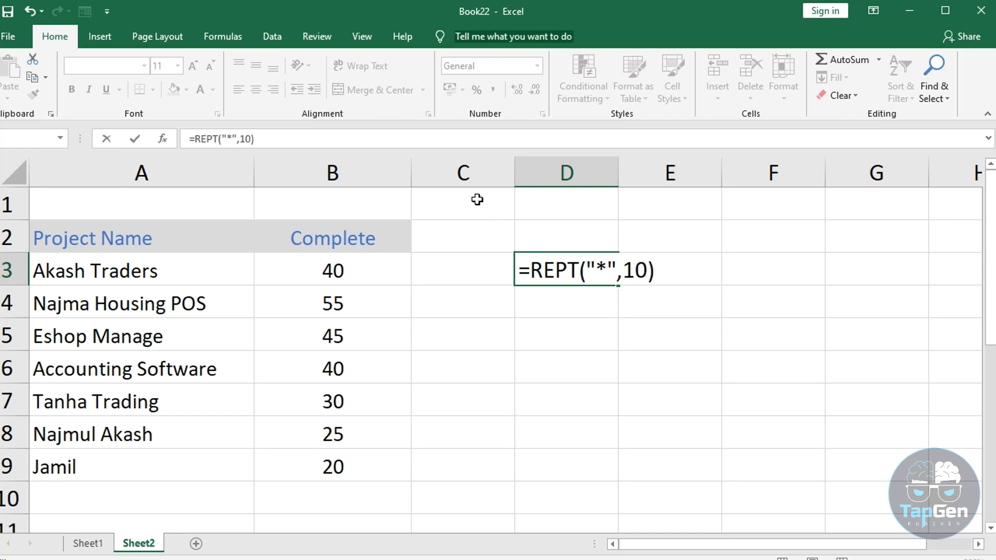
{"action": "key", "text": "Return"}
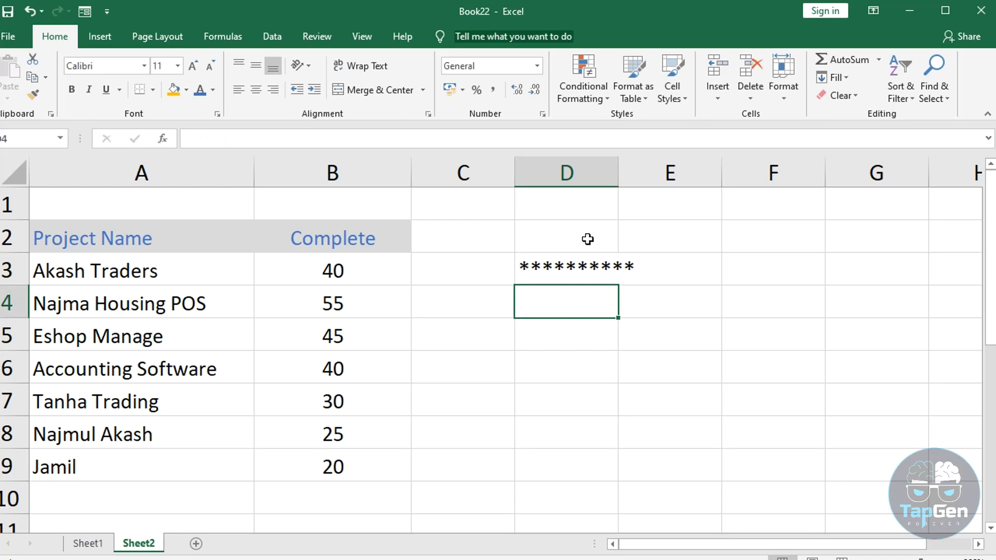
{"action": "left_click_drag", "start_coordinate": [622, 163], "coordinate": [681, 161]}
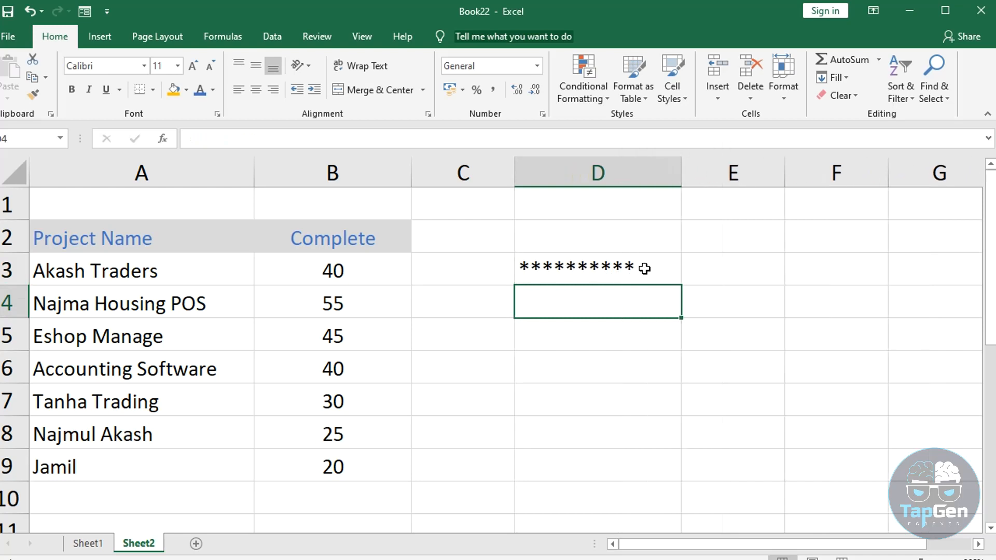
Replace the fixed repeat count in the D3 formula with a reference to B3, giving =REPT("*",B3).
{"action": "double_click", "coordinate": [620, 263]}
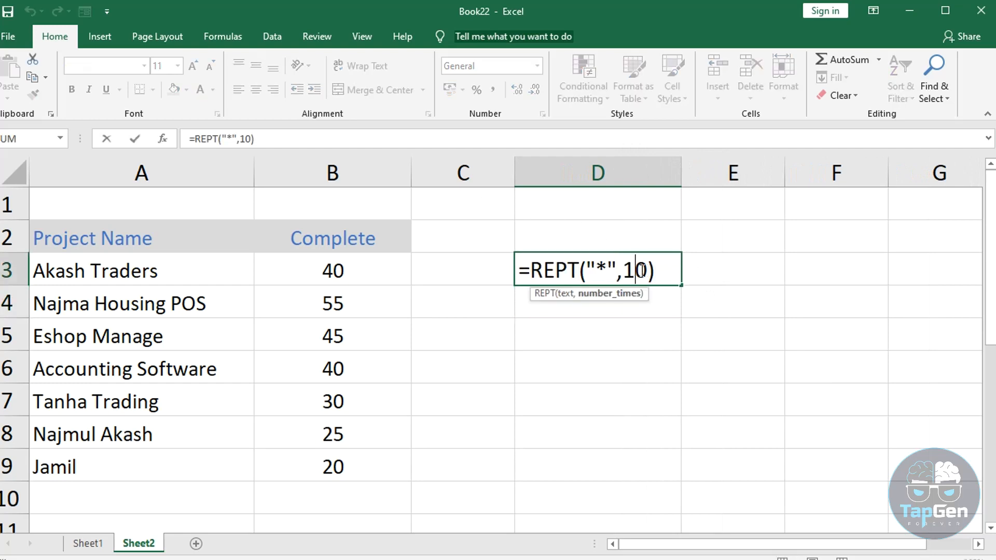
{"action": "double_click", "coordinate": [638, 269]}
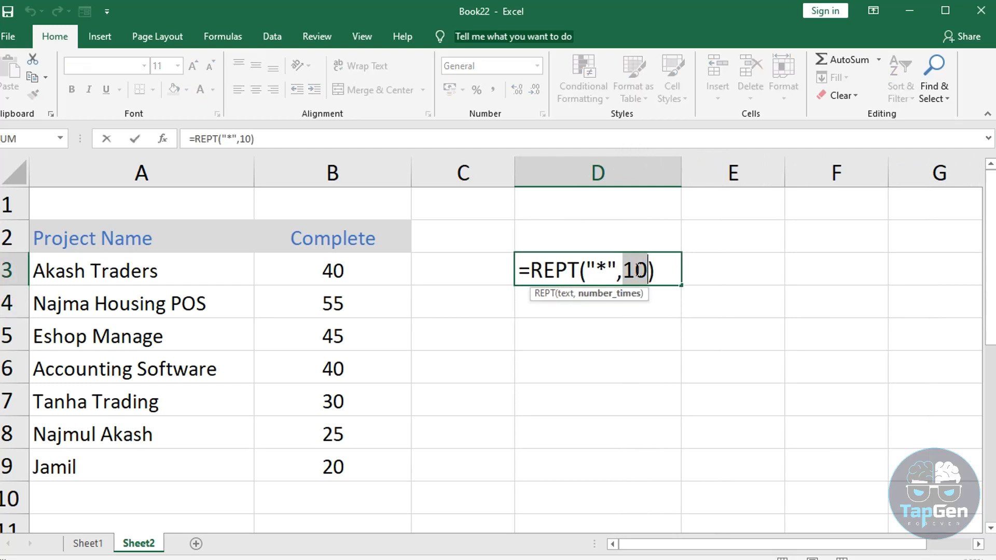
{"action": "key", "text": "BackSpace"}
{"action": "left_click", "coordinate": [351, 267]}
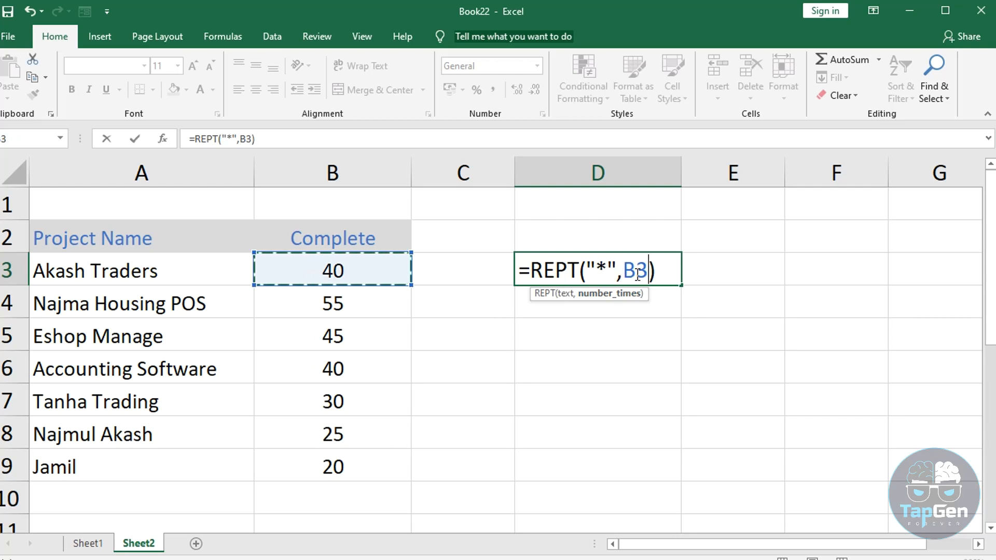
{"action": "key", "text": "Return"}
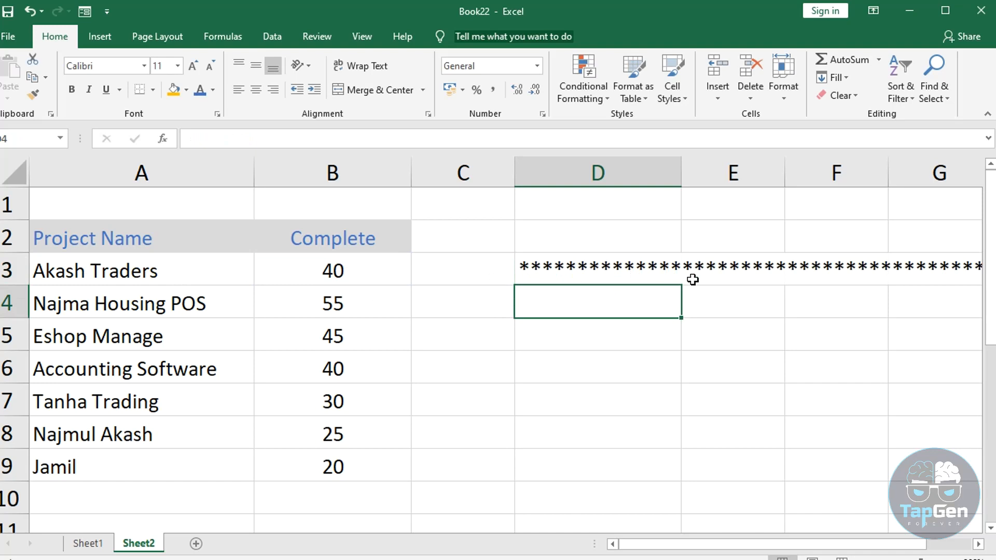
Set the Akash Traders completion value in B3 to 10 and check the star bar in D3.
{"action": "left_click", "coordinate": [620, 262]}
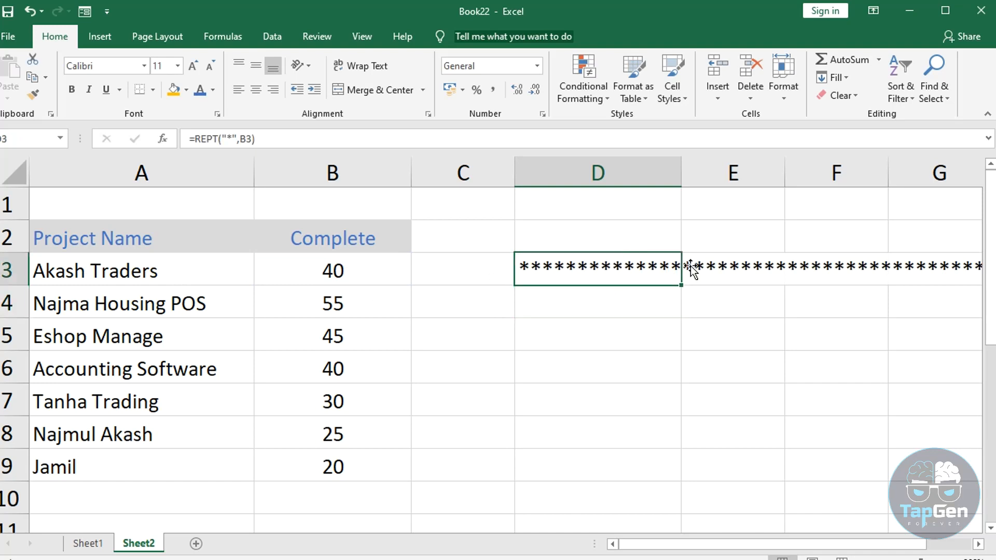
{"action": "left_click", "coordinate": [335, 271]}
{"action": "double_click", "coordinate": [338, 271]}
{"action": "type", "text": "10"}
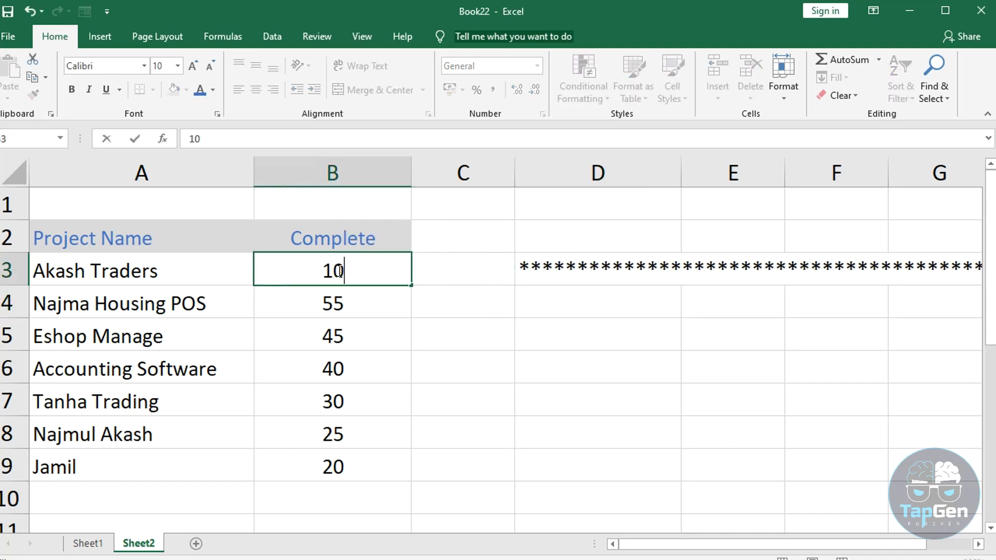
{"action": "key", "text": "Return"}
{"action": "left_click", "coordinate": [607, 258]}
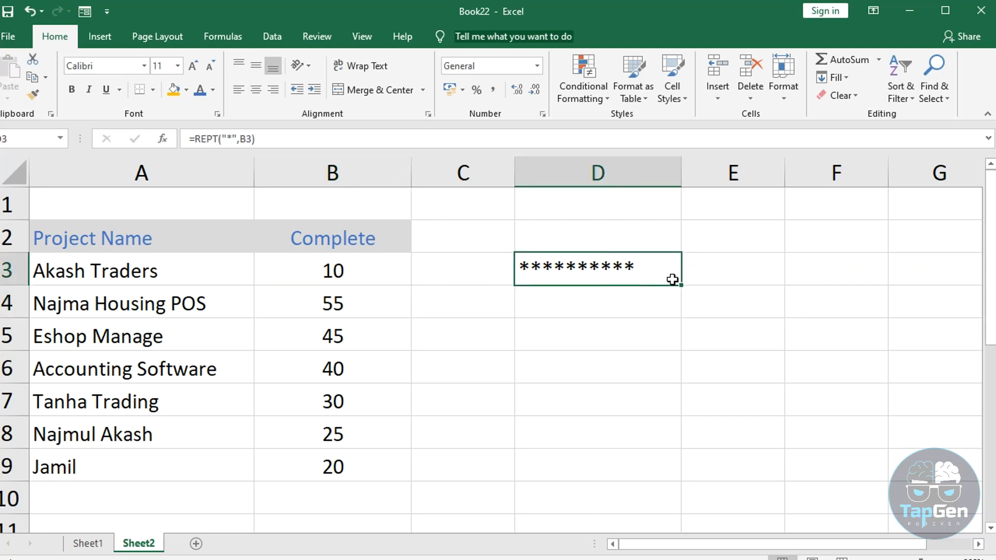
Try filling the REPT formula from D3 down to D6, undo the fill, and review the formula in D3.
{"action": "left_click_drag", "start_coordinate": [680, 284], "coordinate": [666, 365]}
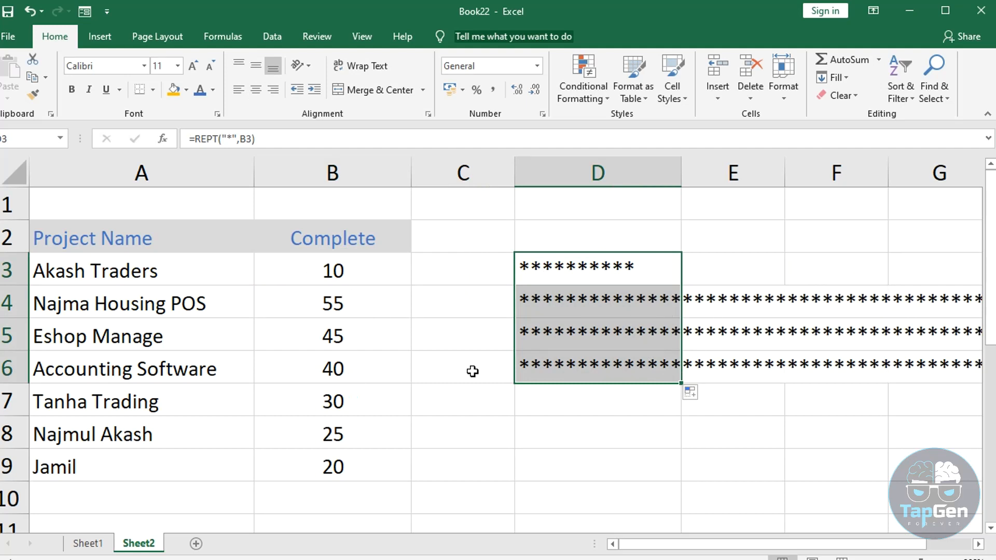
{"action": "key", "text": "ctrl+z"}
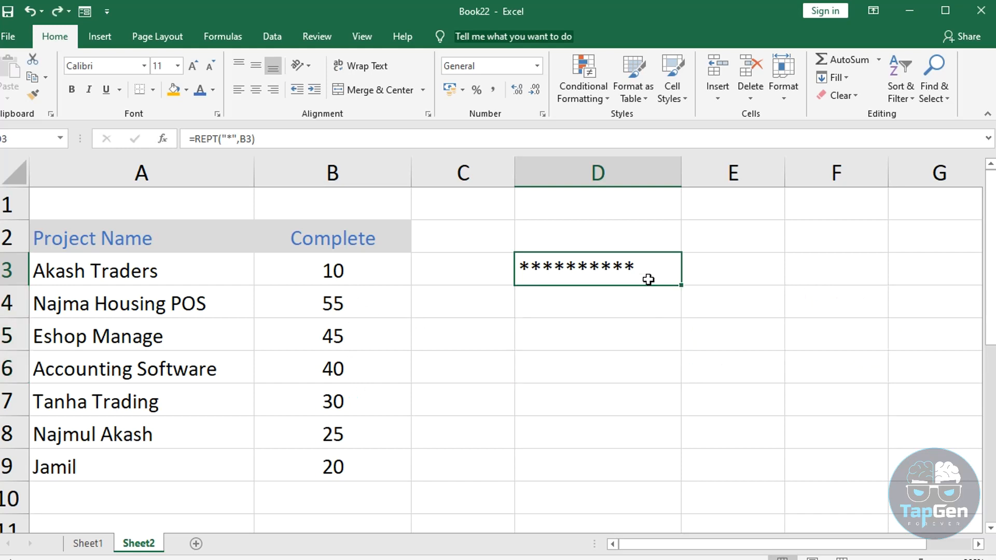
{"action": "double_click", "coordinate": [634, 271]}
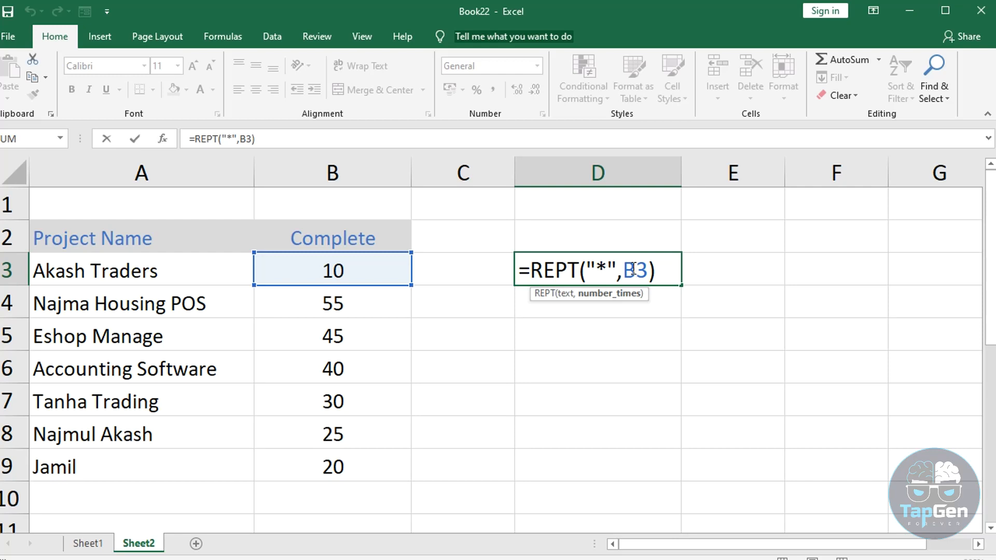
{"action": "key", "text": "Return"}
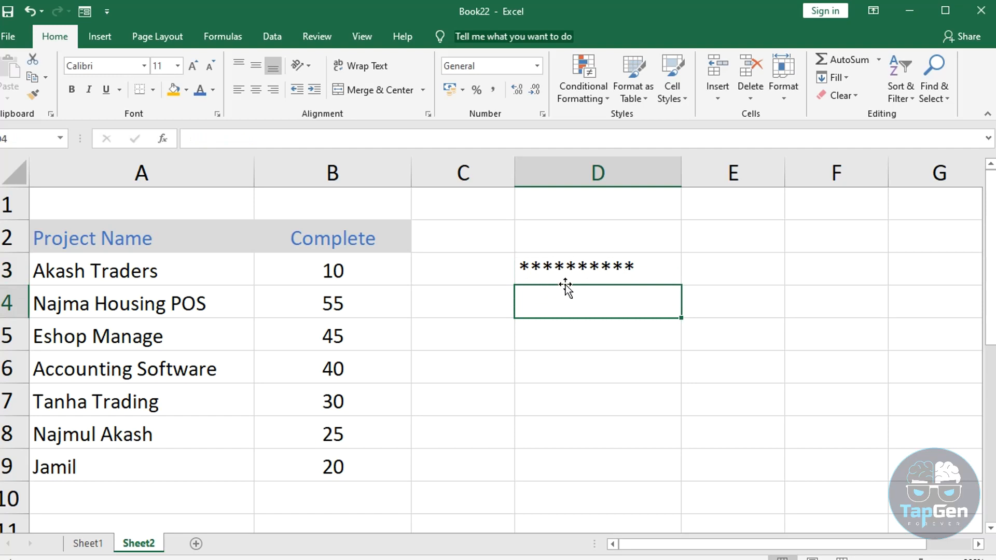
Enter the label "Name:" in C3, beside the star bar.
{"action": "left_click", "coordinate": [494, 265]}
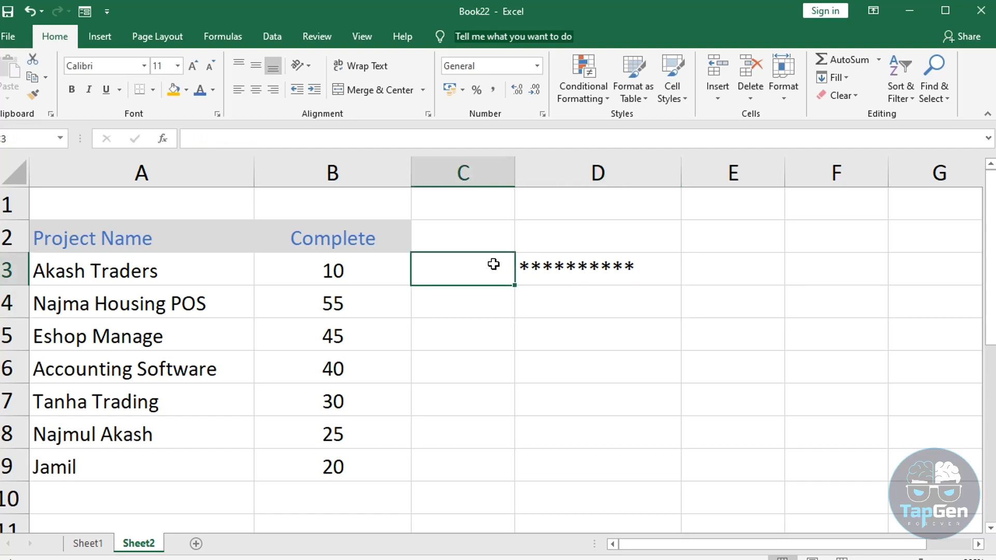
{"action": "type", "text": "Name"}
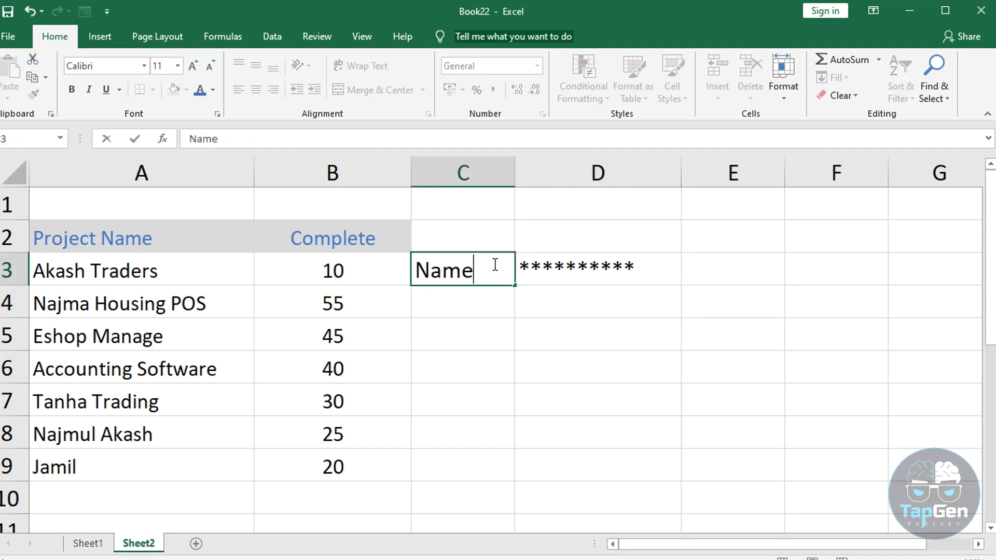
{"action": "type", "text": ":"}
Change the repeated character in the D3 formula from a star to a dot, giving =REPT(".",B3).
{"action": "left_click", "coordinate": [589, 266]}
{"action": "double_click", "coordinate": [603, 269]}
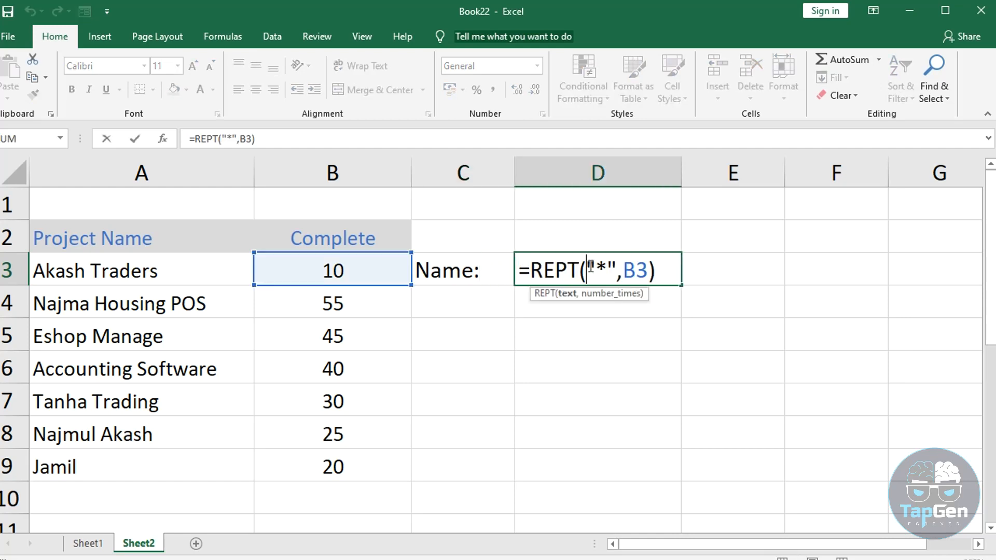
{"action": "left_click_drag", "start_coordinate": [604, 270], "coordinate": [600, 269]}
{"action": "type", "text": "."}
{"action": "key", "text": "Return"}
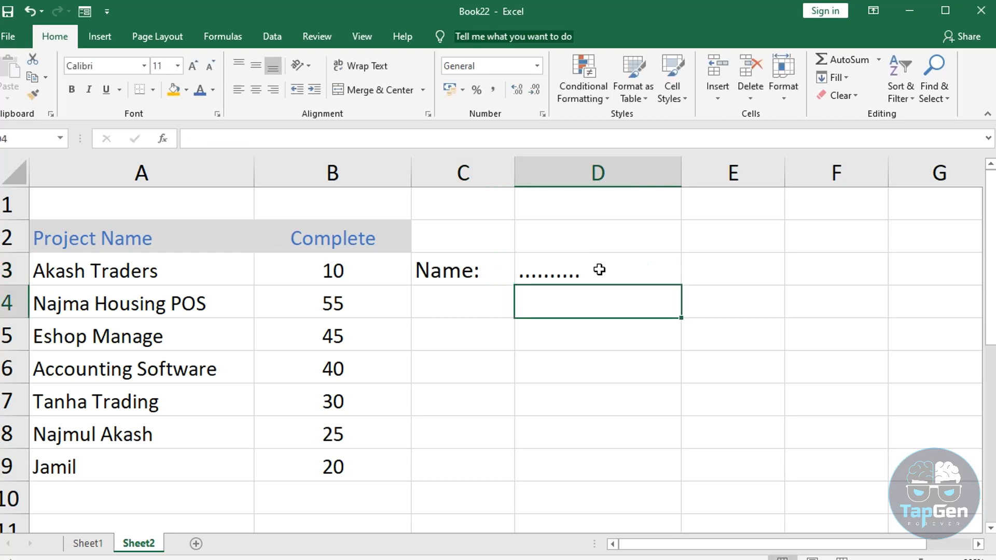
Clear the contents of D3 and C3.
{"action": "left_click", "coordinate": [560, 271]}
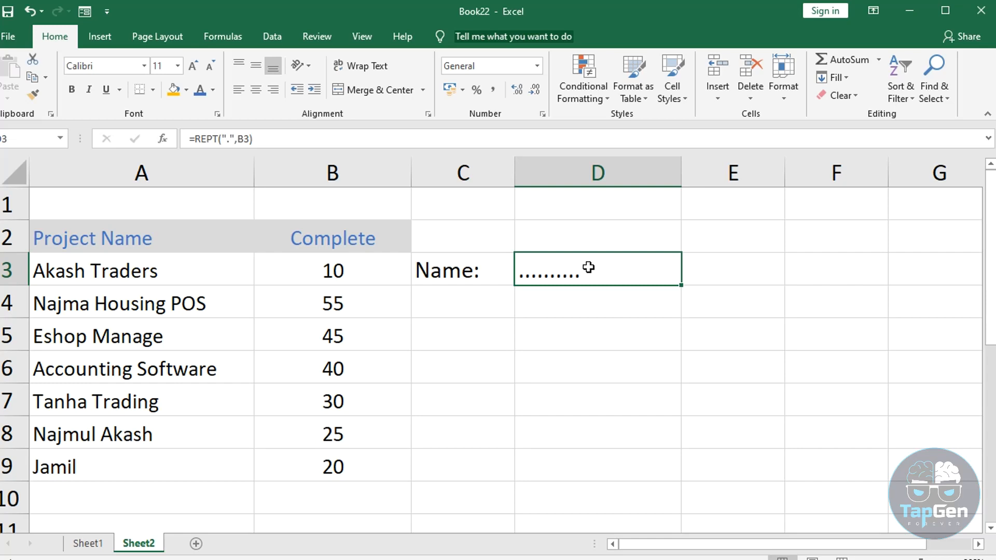
{"action": "key", "text": "Down"}
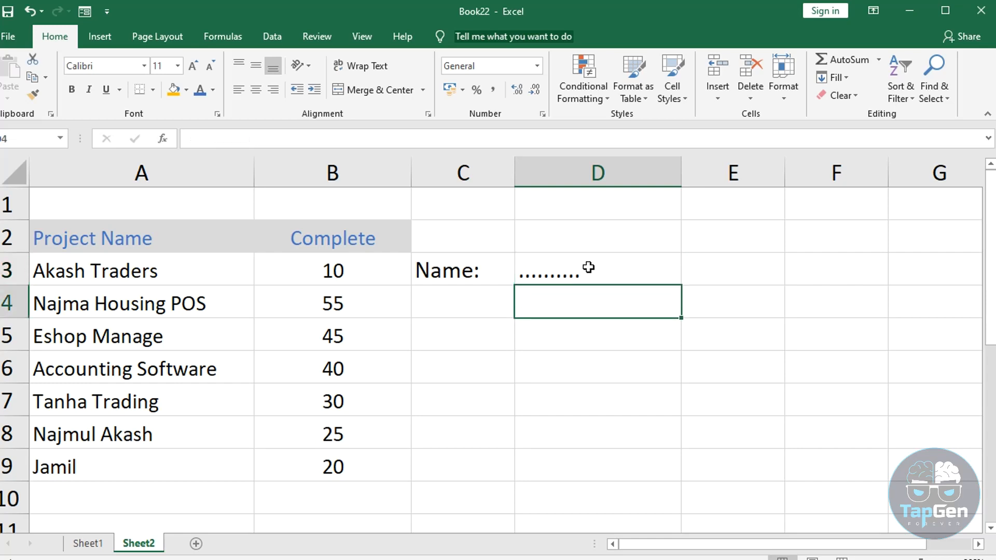
{"action": "left_click", "coordinate": [588, 267]}
{"action": "key", "text": "Delete"}
{"action": "left_click", "coordinate": [464, 266]}
{"action": "key", "text": "Delete"}
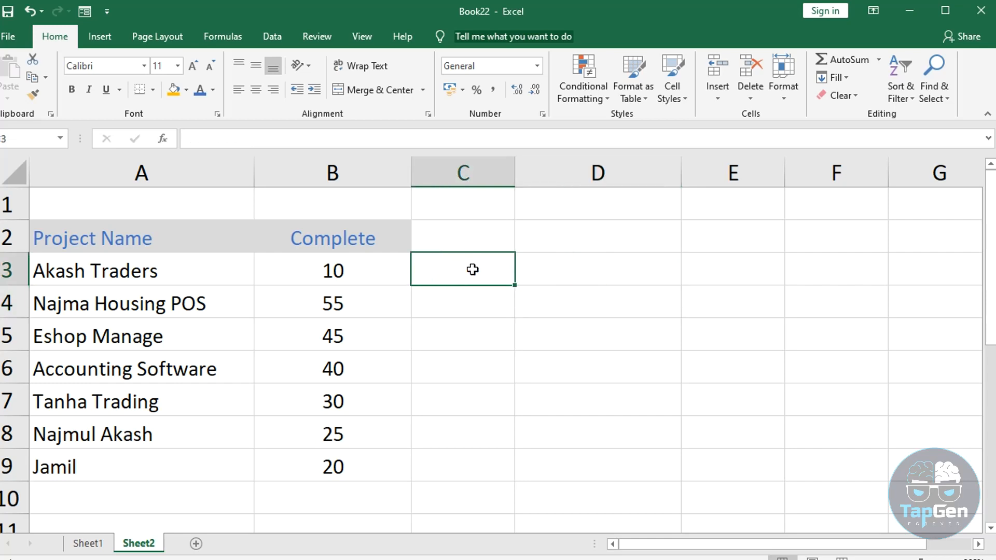
Enter a formula in D3 that references the Akash Traders project name in A3.
{"action": "left_click", "coordinate": [561, 275]}
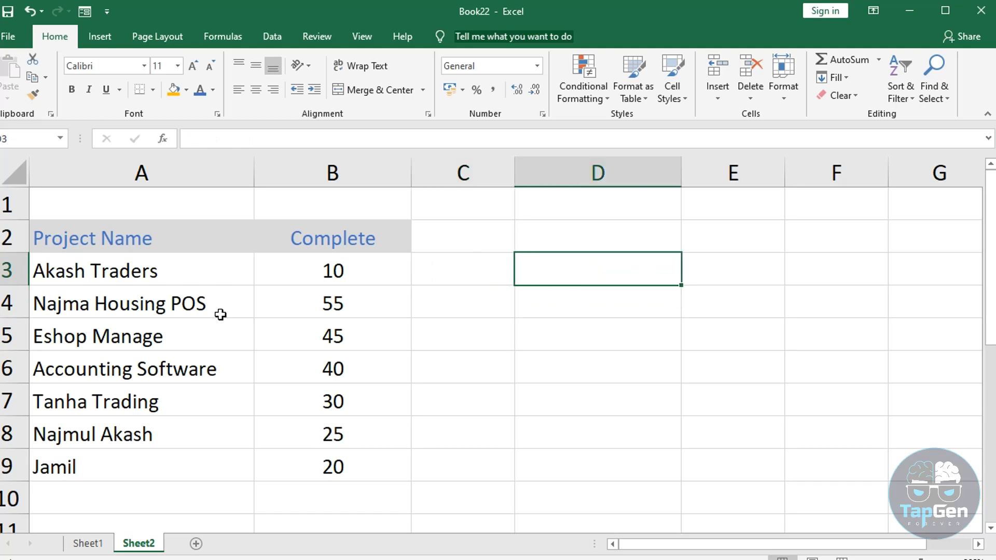
{"action": "left_click", "coordinate": [149, 251]}
{"action": "left_click_drag", "start_coordinate": [149, 250], "coordinate": [162, 460]}
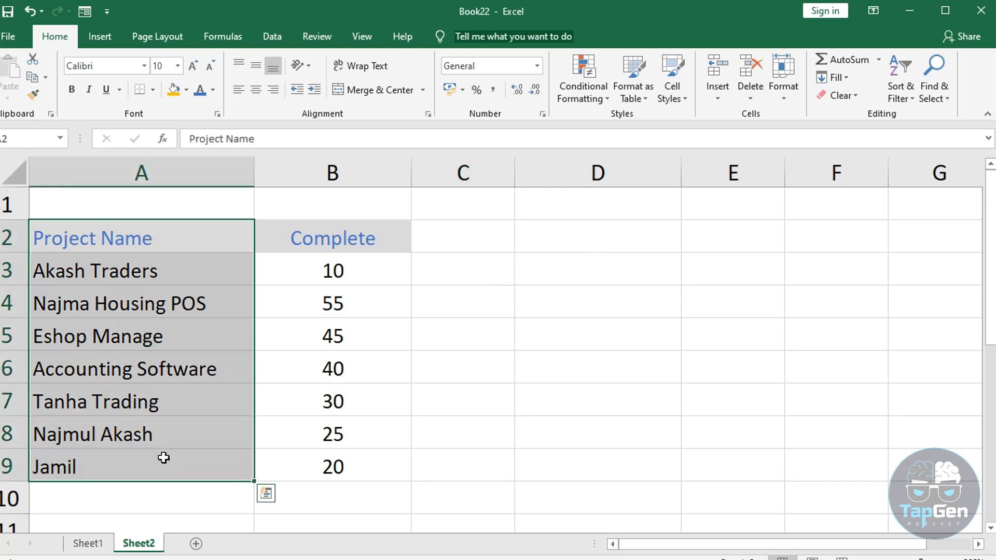
{"action": "left_click", "coordinate": [601, 261]}
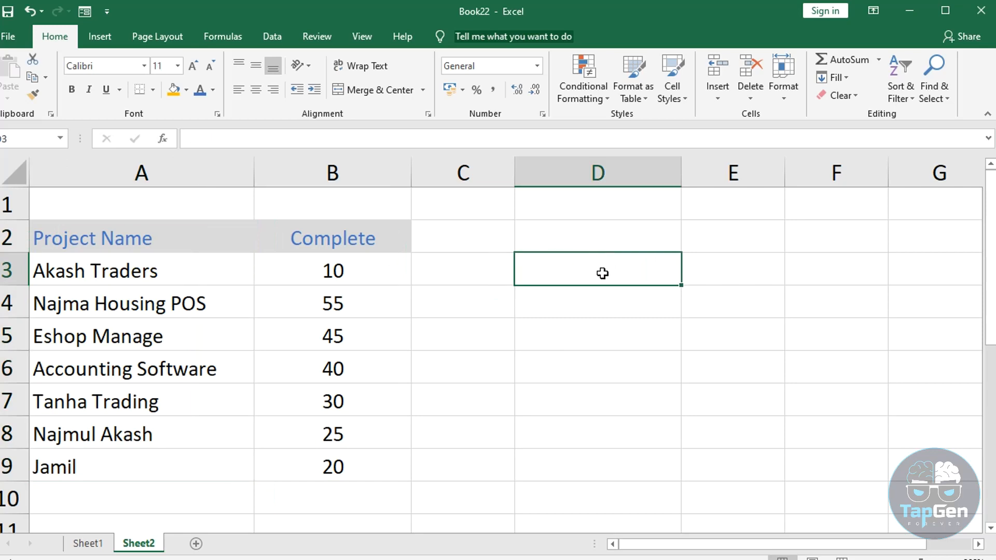
{"action": "type", "text": "="}
{"action": "left_click", "coordinate": [131, 268]}
{"action": "key", "text": "Return"}
Fill the project name reference from D3 down to D9 and widen column D to fit the names.
{"action": "left_click", "coordinate": [131, 267]}
{"action": "left_click", "coordinate": [666, 270]}
{"action": "left_click_drag", "start_coordinate": [681, 285], "coordinate": [664, 473]}
{"action": "left_click_drag", "start_coordinate": [680, 156], "coordinate": [732, 158]}
Test the linked names by adding "POS" to the end of Accounting Software in A6, and undo the change.
{"action": "double_click", "coordinate": [149, 377]}
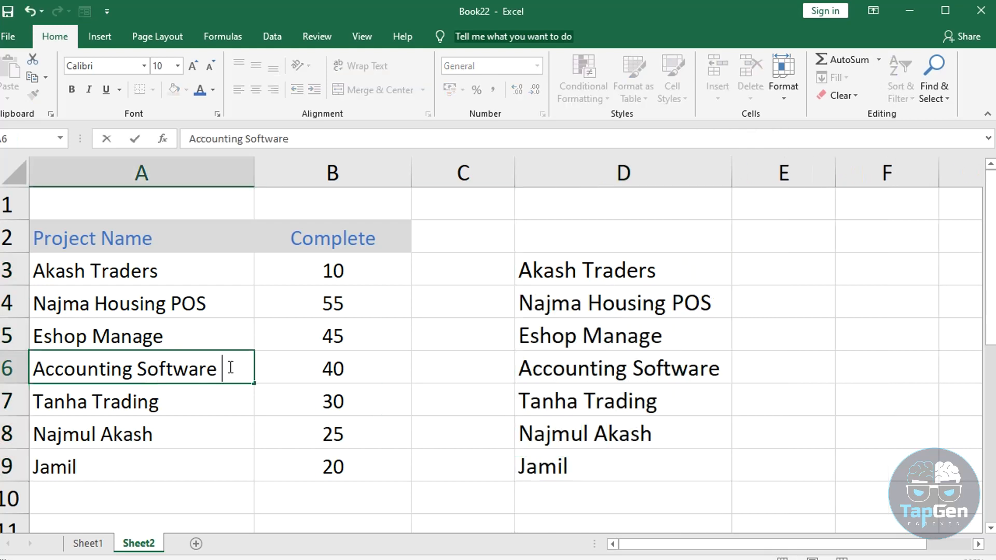
{"action": "type", "text": "POS"}
{"action": "key", "text": "Return"}
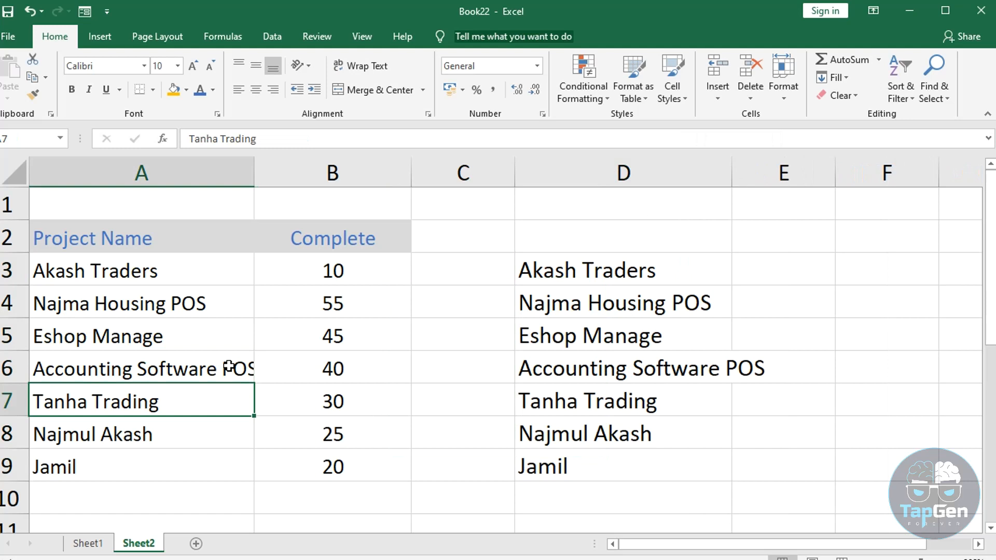
{"action": "key", "text": "ctrl+z"}
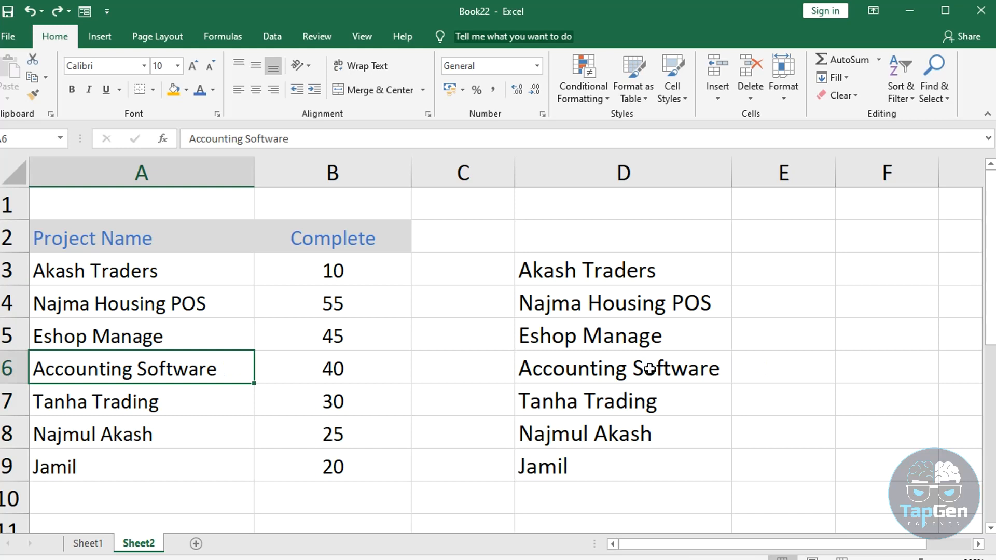
Narrow column C to a slim gap between the source table and the linked names.
{"action": "left_click_drag", "start_coordinate": [516, 172], "coordinate": [445, 174]}
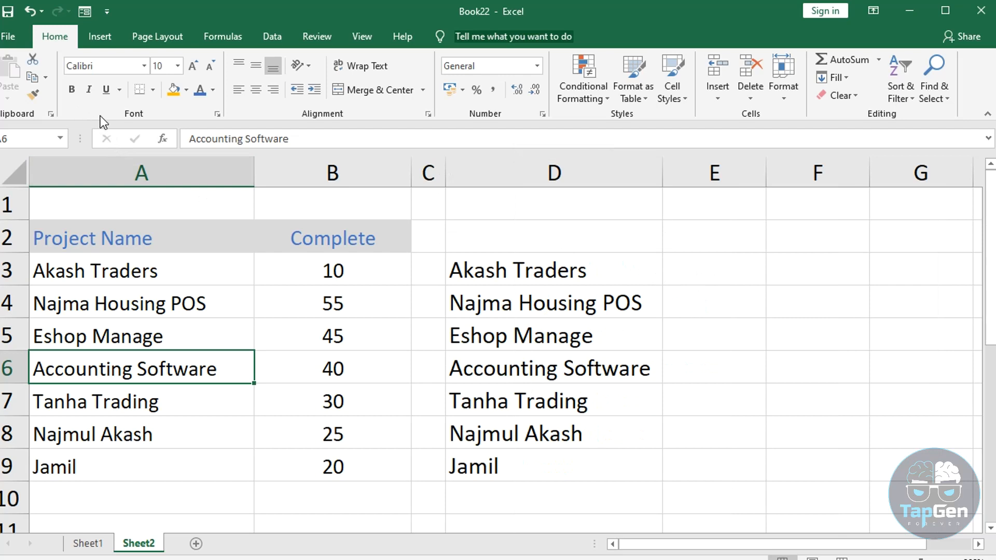
Copy the arrow and flower symbols from B11:B12 on Sheet1 to A11:A12 on Sheet2.
{"action": "left_click", "coordinate": [86, 544]}
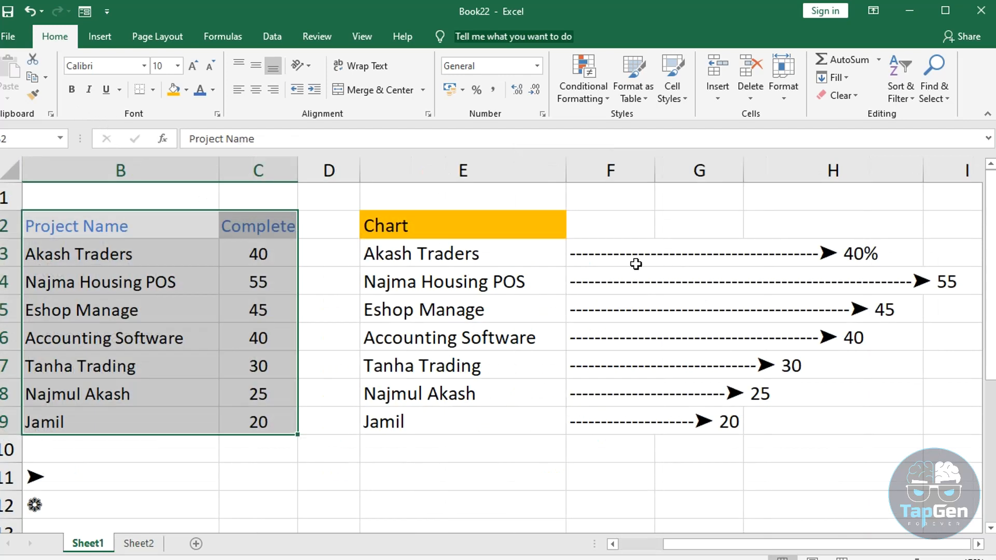
{"action": "scroll", "coordinate": [287, 446], "scroll_direction": "down", "scroll_amount": 1}
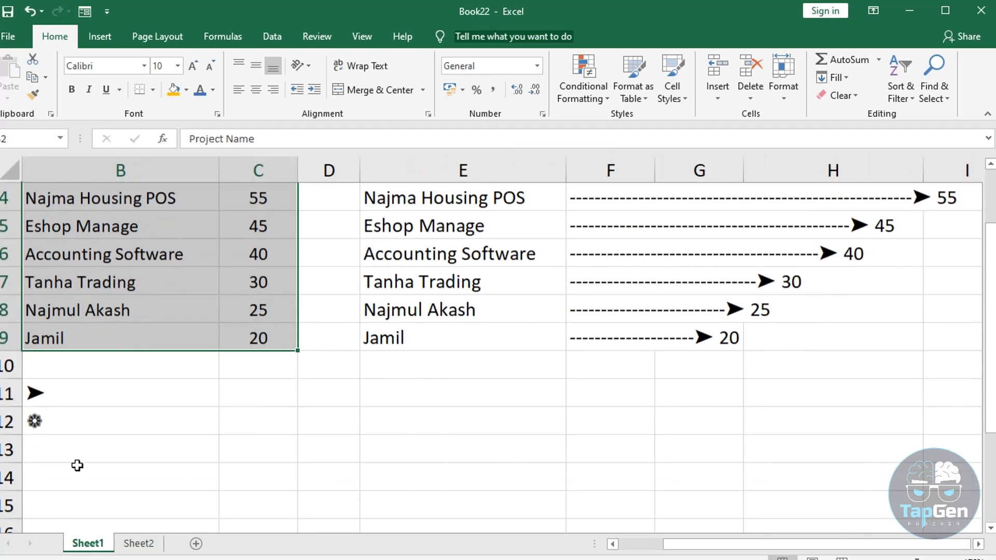
{"action": "left_click_drag", "start_coordinate": [49, 393], "coordinate": [49, 418]}
{"action": "key", "text": "ctrl+c"}
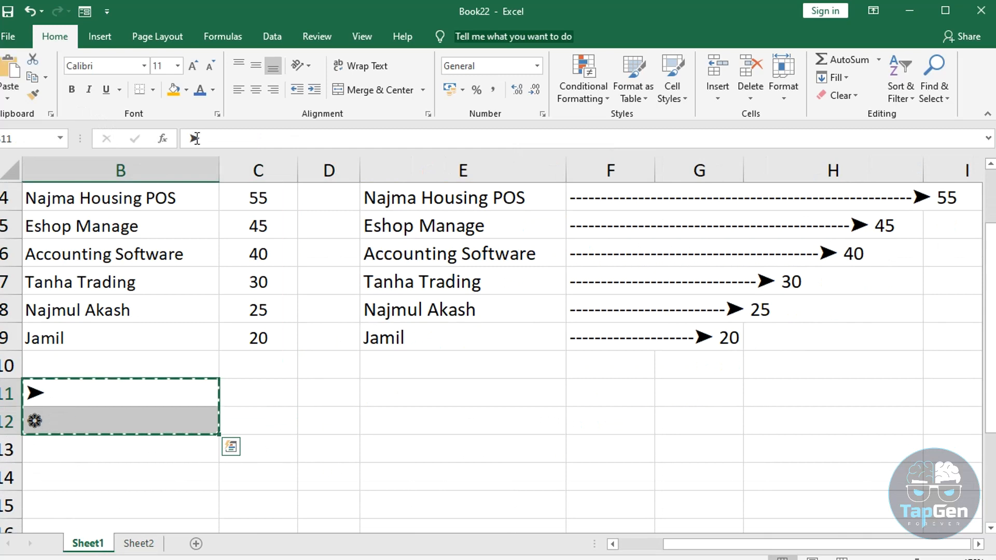
{"action": "key", "text": "Escape"}
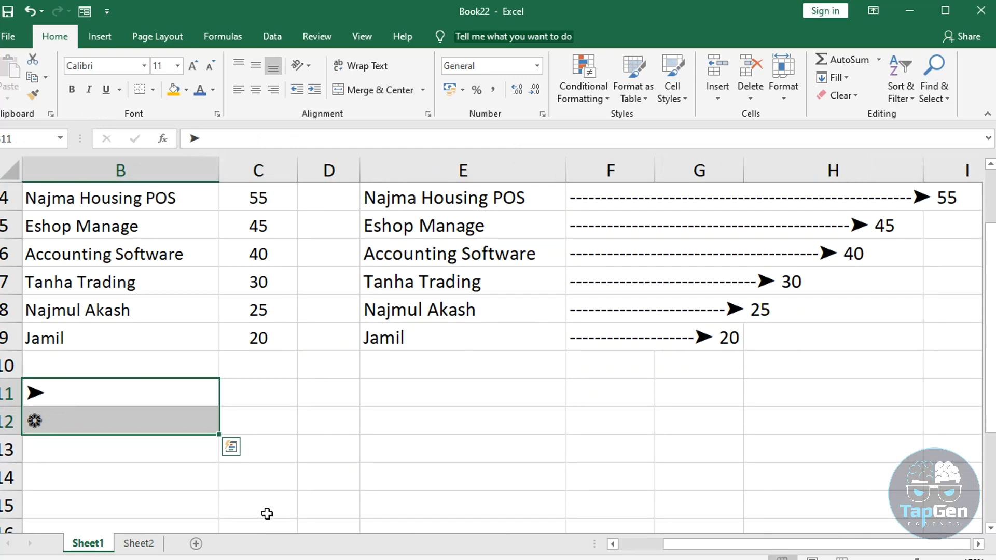
{"action": "left_click", "coordinate": [139, 543]}
{"action": "scroll", "coordinate": [96, 466], "scroll_direction": "down", "scroll_amount": 1}
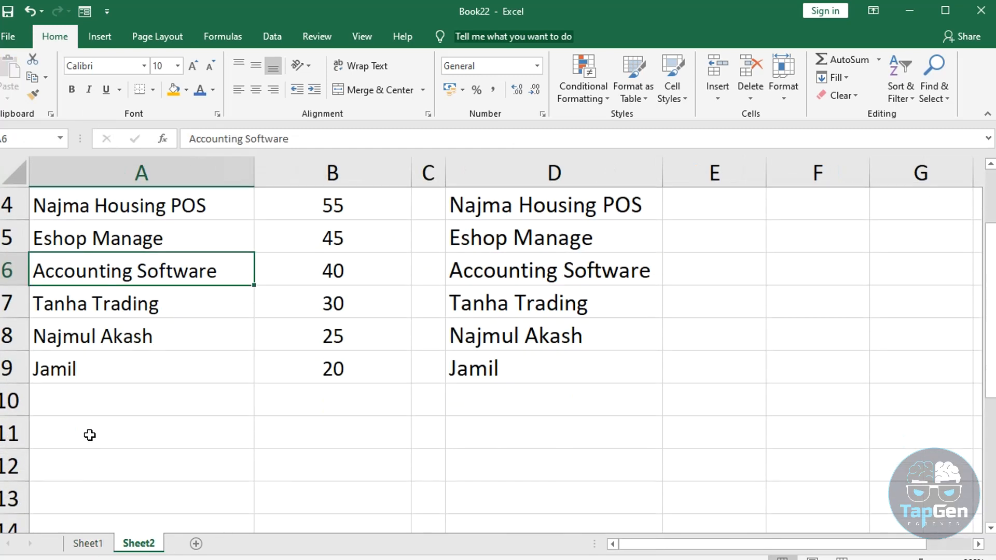
Start a REPT formula in E3, beside Akash Traders, with an empty pair of quotation marks as its text.
{"action": "left_click", "coordinate": [684, 251]}
{"action": "scroll", "coordinate": [690, 278], "scroll_direction": "up", "scroll_amount": 1}
{"action": "left_click", "coordinate": [708, 283]}
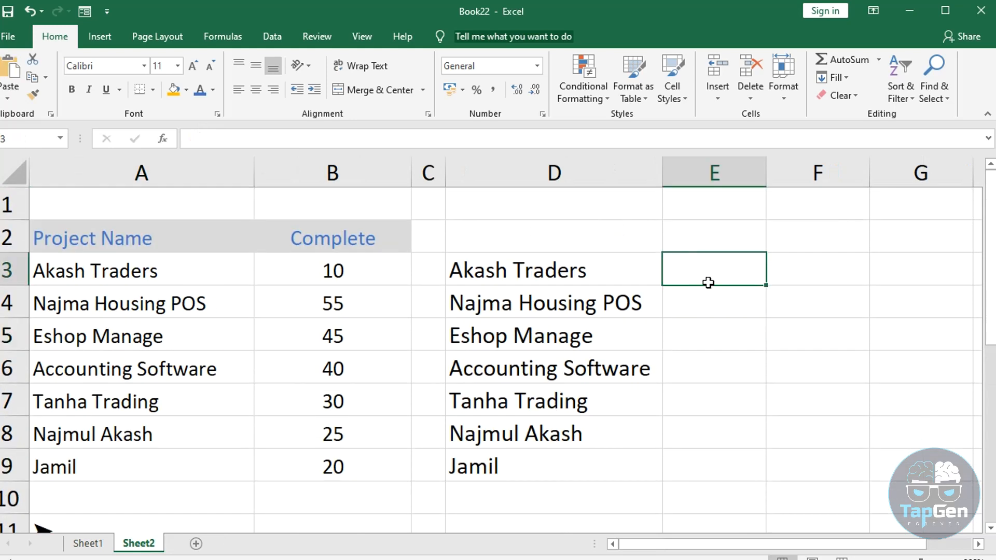
{"action": "type", "text": "="}
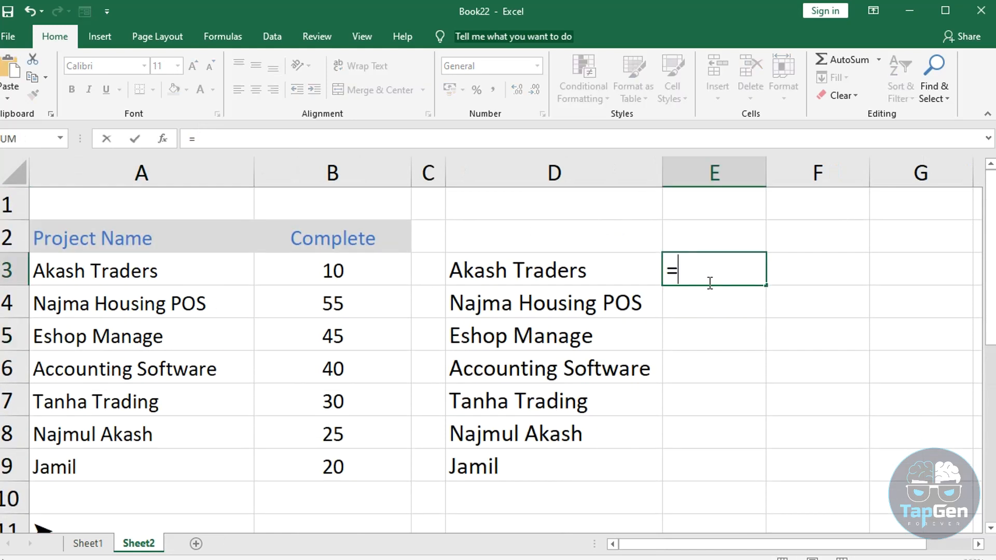
{"action": "type", "text": "RE"}
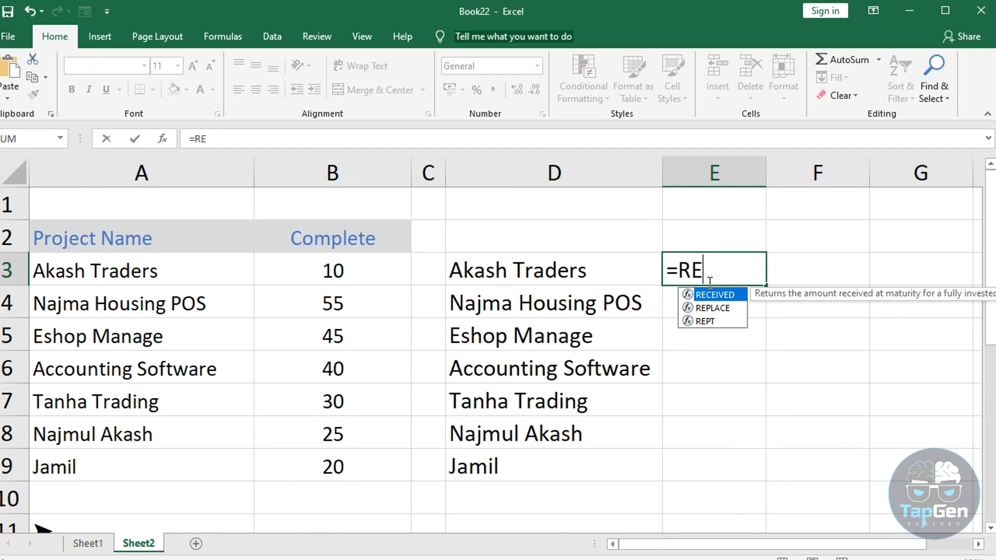
{"action": "double_click", "coordinate": [706, 321]}
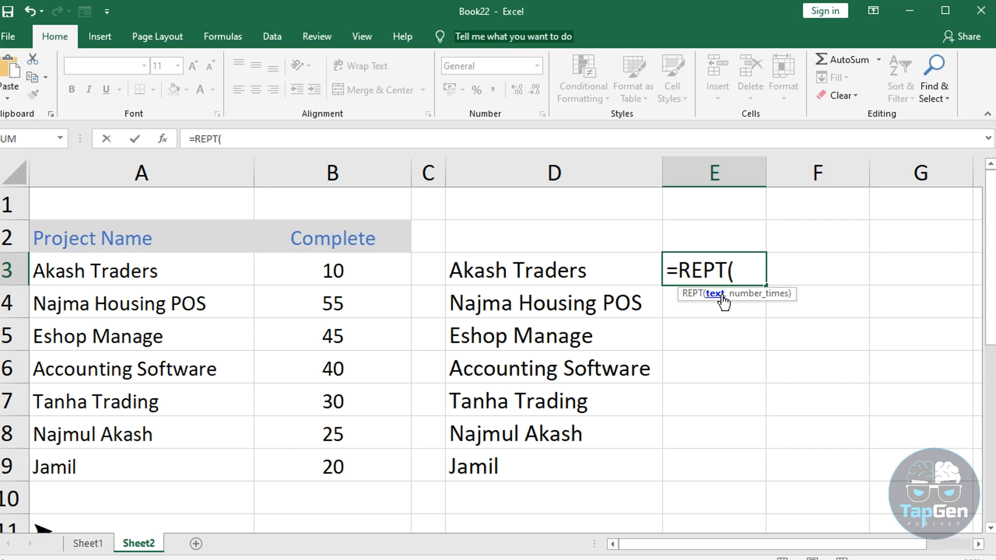
{"action": "type", "text": "\"\""}
{"action": "key", "text": "Return"}
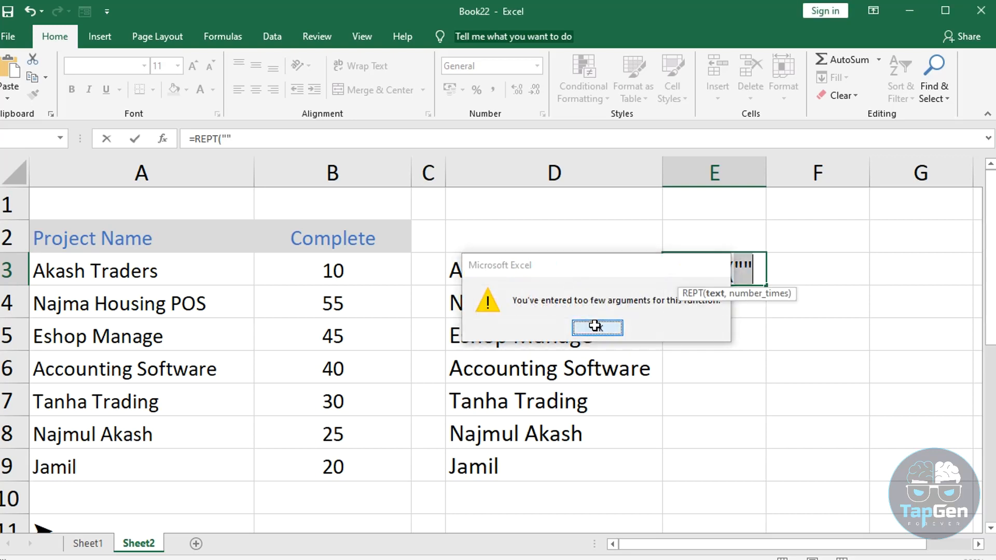
{"action": "left_click", "coordinate": [597, 326]}
Check the line character of the sample chart on Sheet1 and set the text argument of the E3 REPT formula to "-".
{"action": "left_click", "coordinate": [748, 267]}
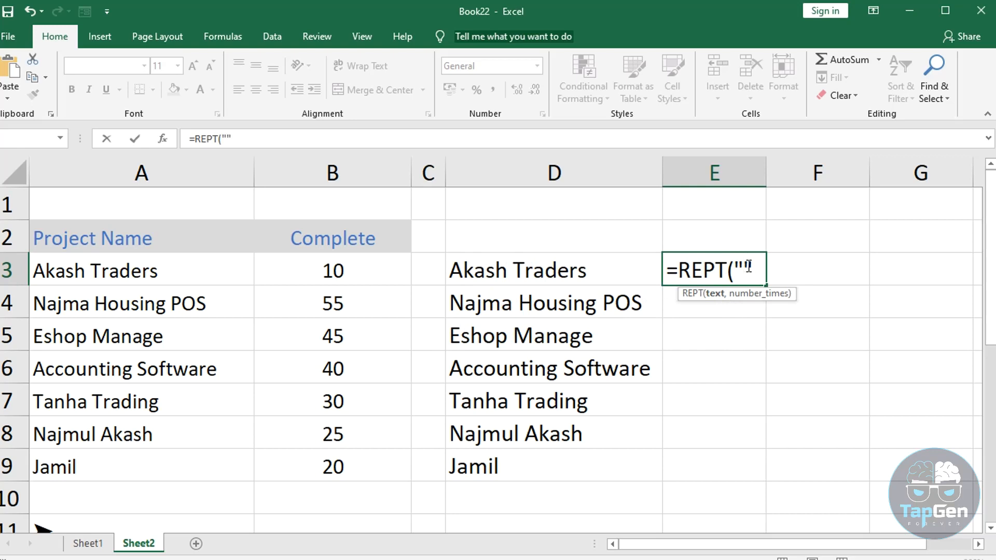
{"action": "type", "text": "*"}
{"action": "key", "text": "BackSpace"}
{"action": "type", "text": "."}
{"action": "left_click", "coordinate": [92, 542]}
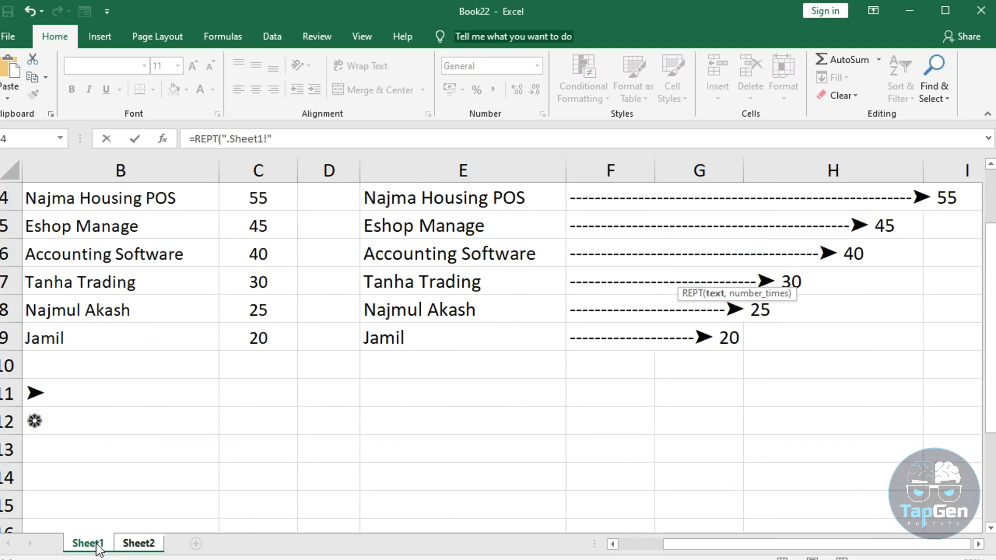
{"action": "left_click", "coordinate": [138, 543]}
{"action": "left_click_drag", "start_coordinate": [748, 270], "coordinate": [816, 265]}
{"action": "type", "text": "-"}
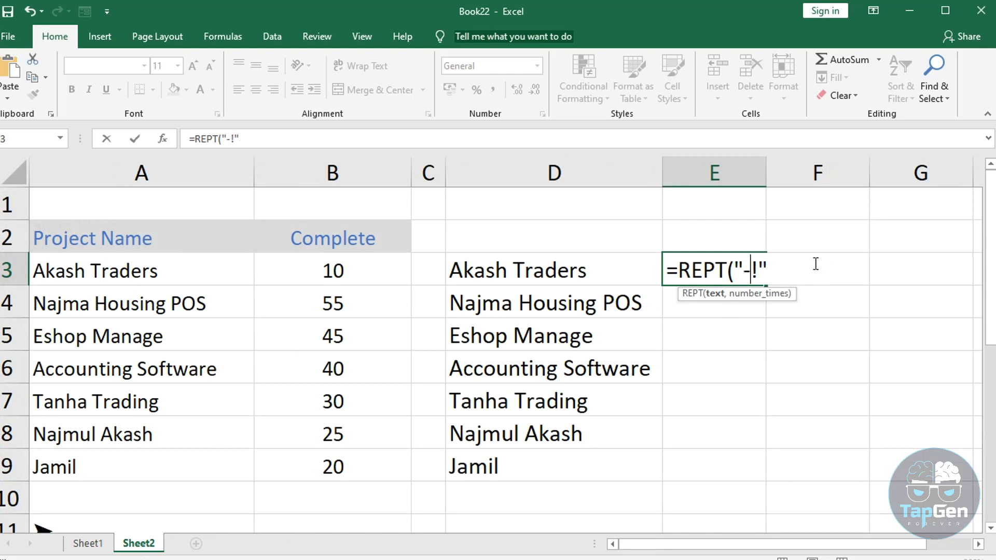
{"action": "key", "text": "Delete"}
{"action": "type", "text": ","}
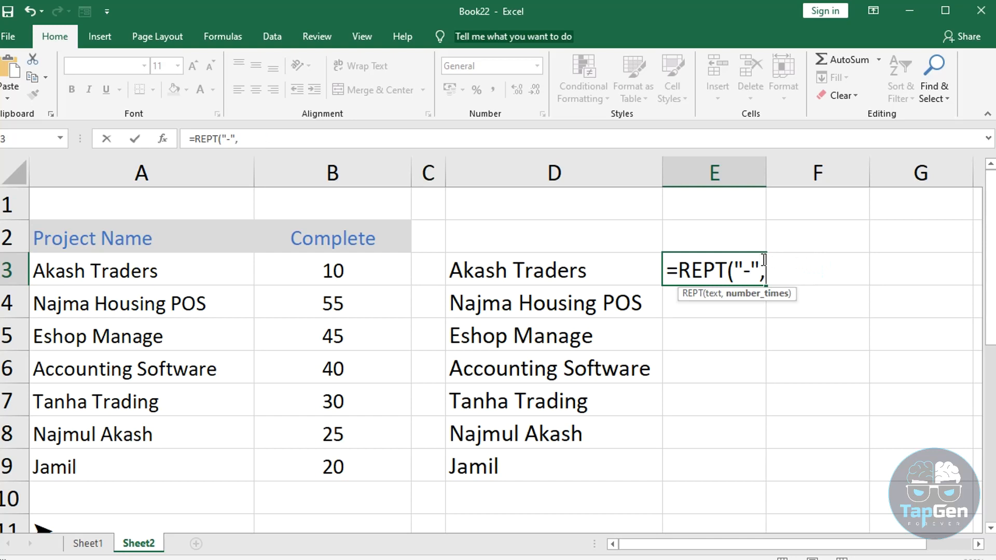
Use B3 without the sheet prefix as the repeat count and complete the E3 formula as =REPT("-",B3).
{"action": "left_click", "coordinate": [342, 268]}
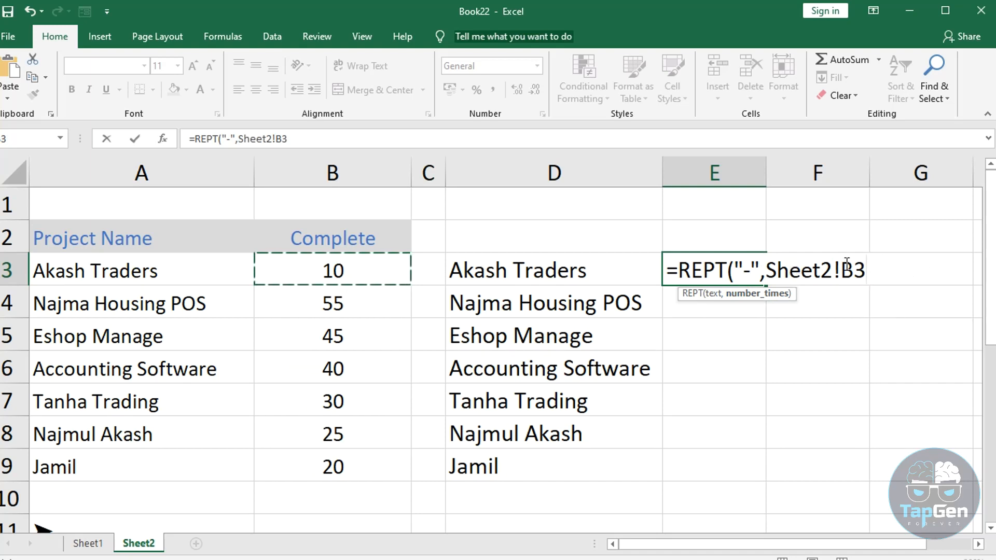
{"action": "mouse_move", "coordinate": [761, 270]}
{"action": "left_mouse_down"}
{"action": "mouse_move", "coordinate": [813, 271]}
{"action": "mouse_move", "coordinate": [770, 271]}
{"action": "left_mouse_up"}
{"action": "left_click", "coordinate": [835, 271]}
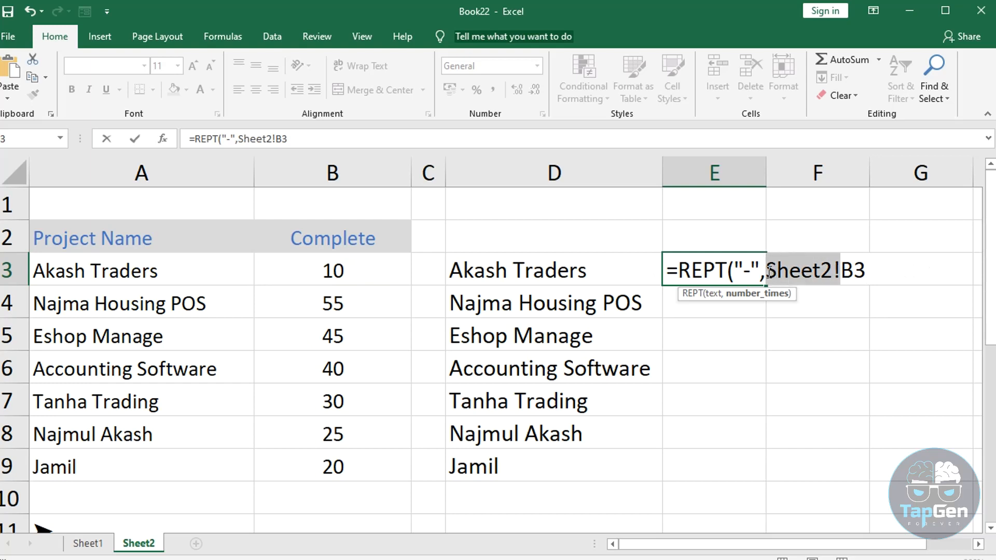
{"action": "key", "text": "BackSpace"}
{"action": "key", "text": "Right"}
{"action": "key", "text": "Right"}
{"action": "type", "text": ")"}
{"action": "key", "text": "Return"}
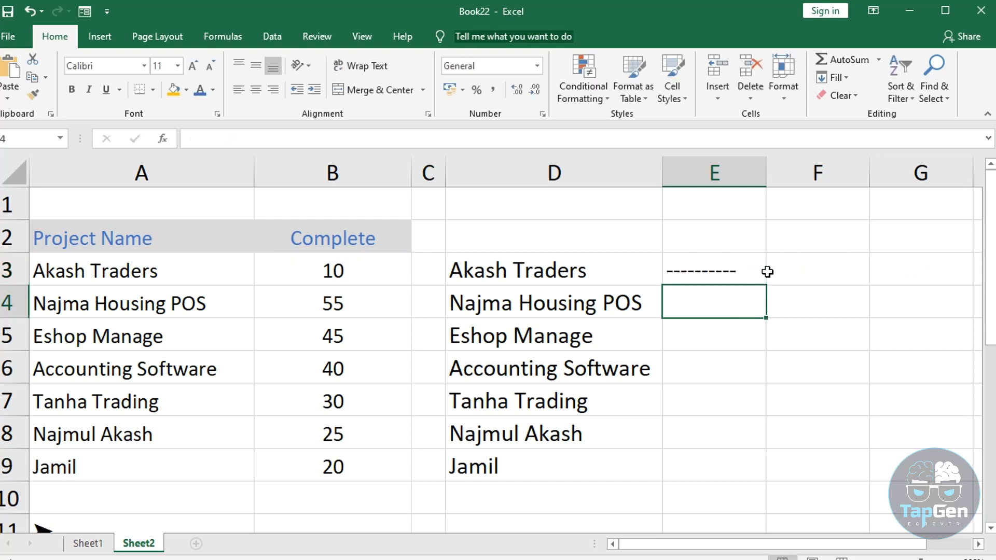
Append an empty text string to the E3 formula, giving =REPT("-",B3)&"".
{"action": "double_click", "coordinate": [700, 267]}
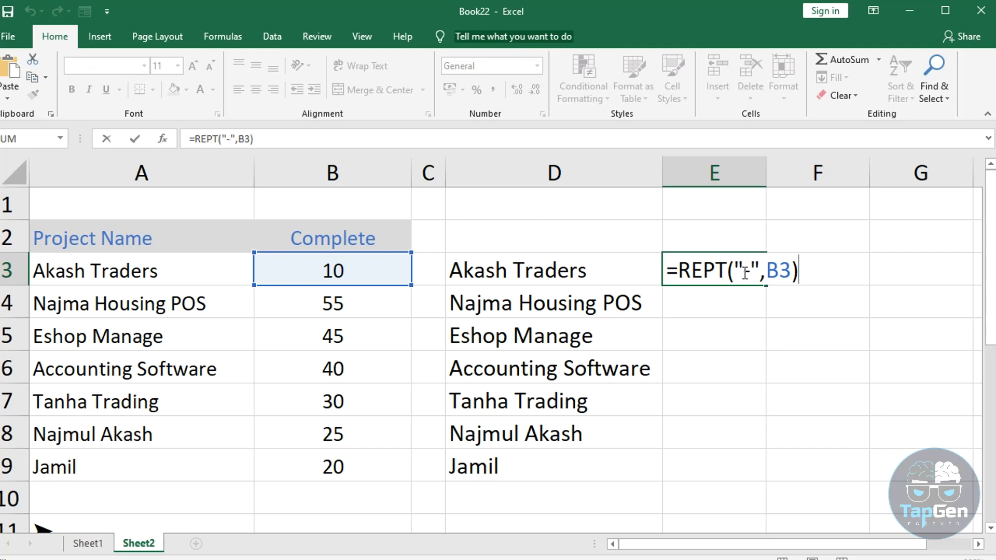
{"action": "type", "text": "&"}
{"action": "left_click_drag", "start_coordinate": [749, 545], "coordinate": [792, 551]}
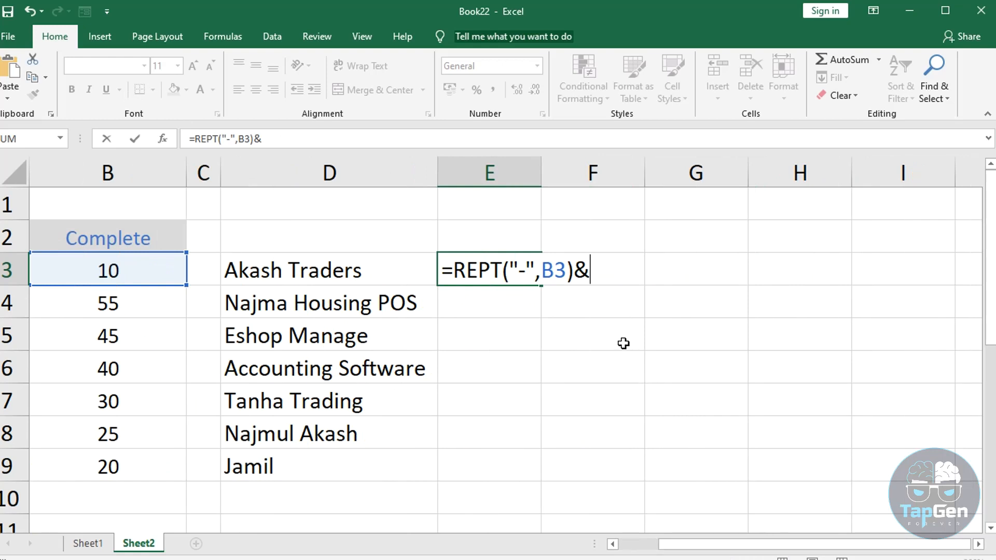
{"action": "type", "text": "\"\""}
{"action": "key", "text": "Left"}
{"action": "key", "text": "Return"}
Insert the arrow symbol from A11, followed by a space, into the empty text string of the E3 formula.
{"action": "left_click_drag", "start_coordinate": [683, 546], "coordinate": [643, 546]}
{"action": "scroll", "coordinate": [104, 461], "scroll_direction": "down", "scroll_amount": 1}
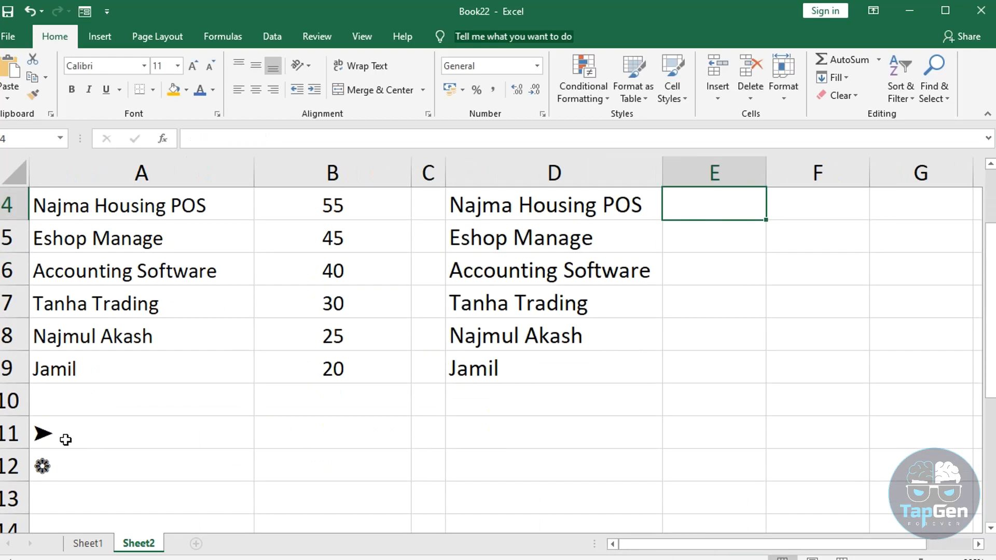
{"action": "left_click", "coordinate": [66, 439]}
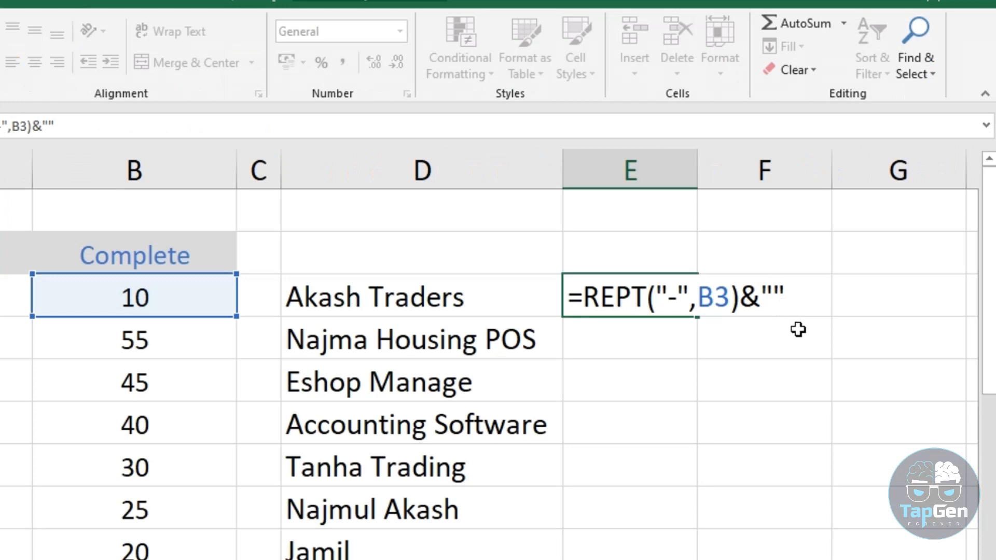
{"action": "type", "text": "➤"}
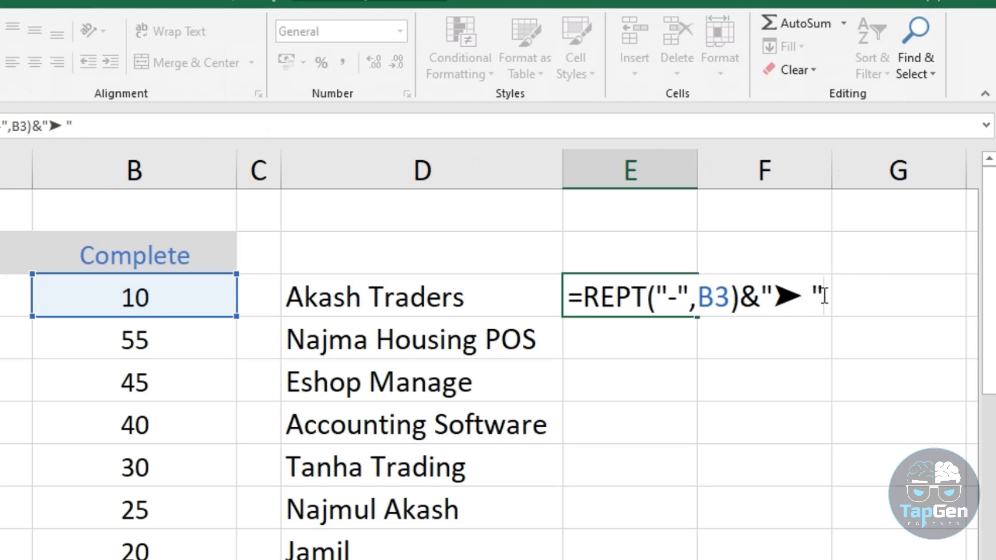
Append the completion value to the E3 formula and enter it as =REPT("-",B3)&"➤ "&B3.
{"action": "type", "text": "&"}
{"action": "left_click", "coordinate": [174, 296]}
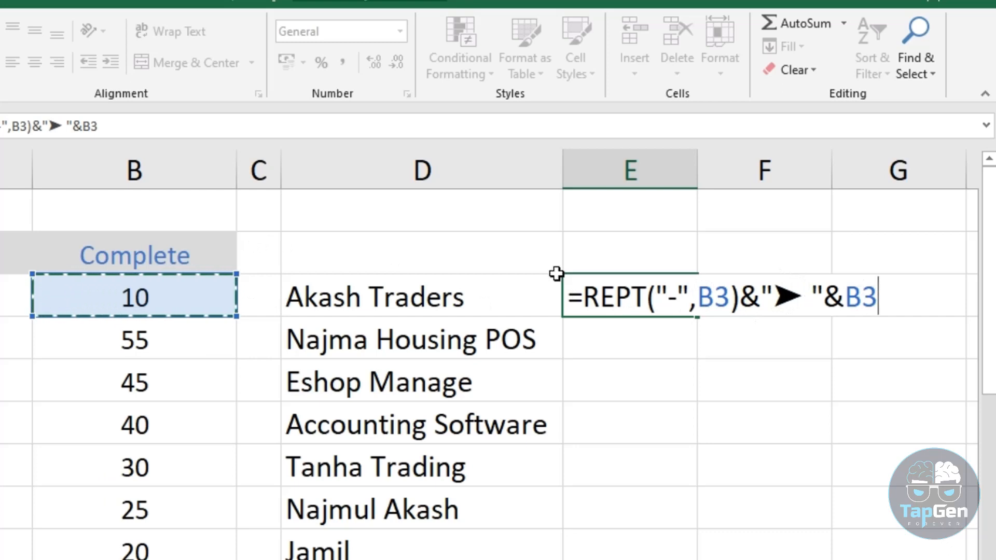
{"action": "key", "text": "Return"}
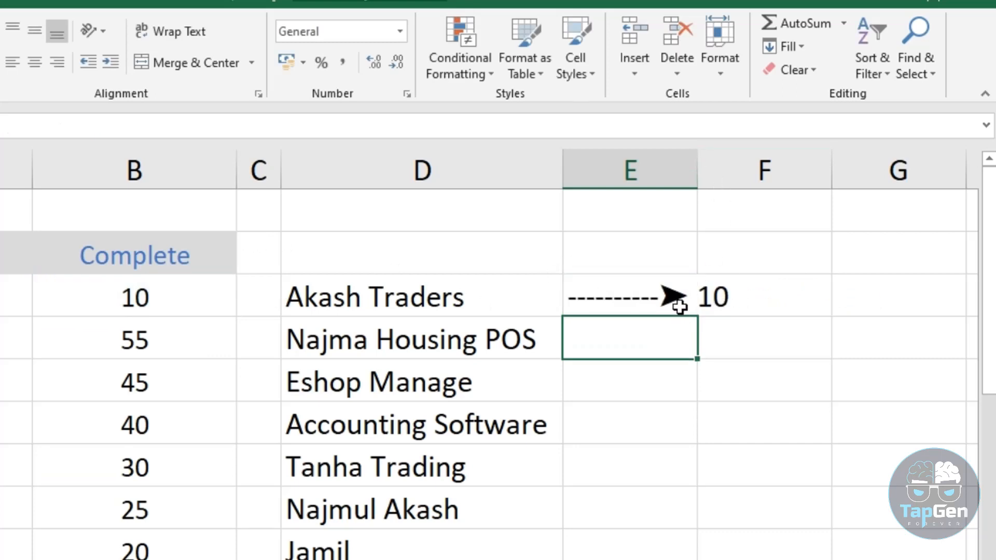
Set the Akash Traders completion value in B3 to 40.
{"action": "left_click", "coordinate": [136, 297]}
{"action": "key", "text": "F2"}
{"action": "left_click_drag", "start_coordinate": [137, 303], "coordinate": [123, 296]}
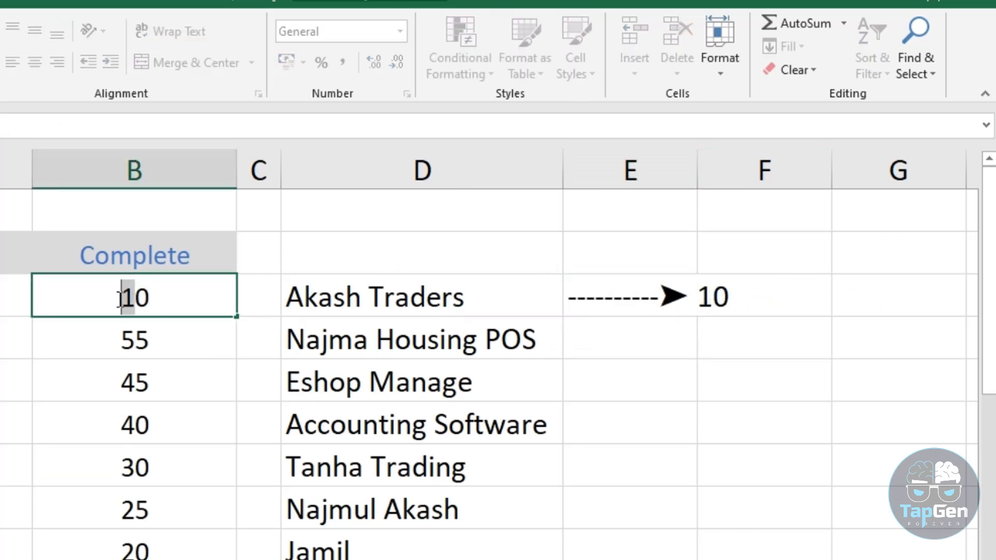
{"action": "type", "text": "4"}
{"action": "key", "text": "Return"}
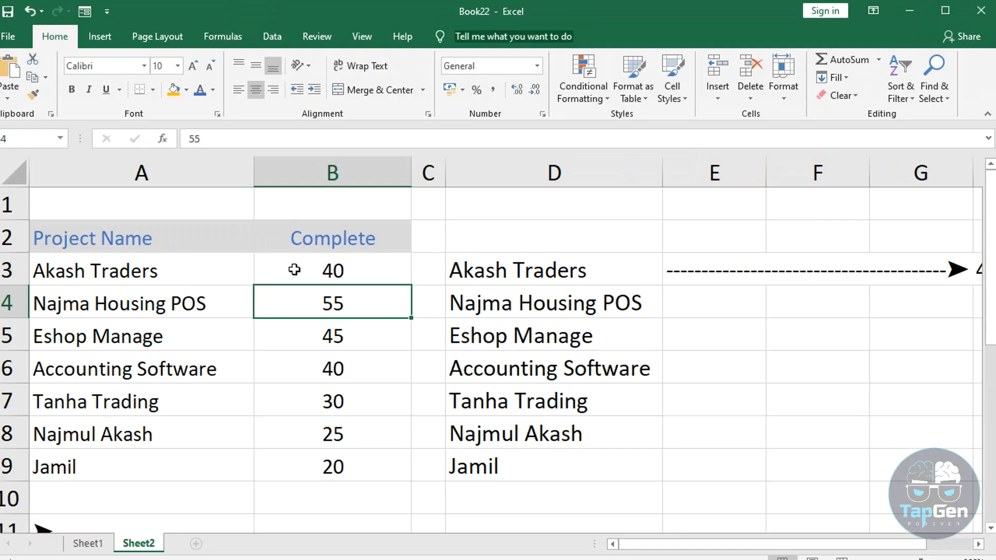
Fill the arrow formula from E3 down to E9 for all the listed projects.
{"action": "left_click", "coordinate": [659, 286]}
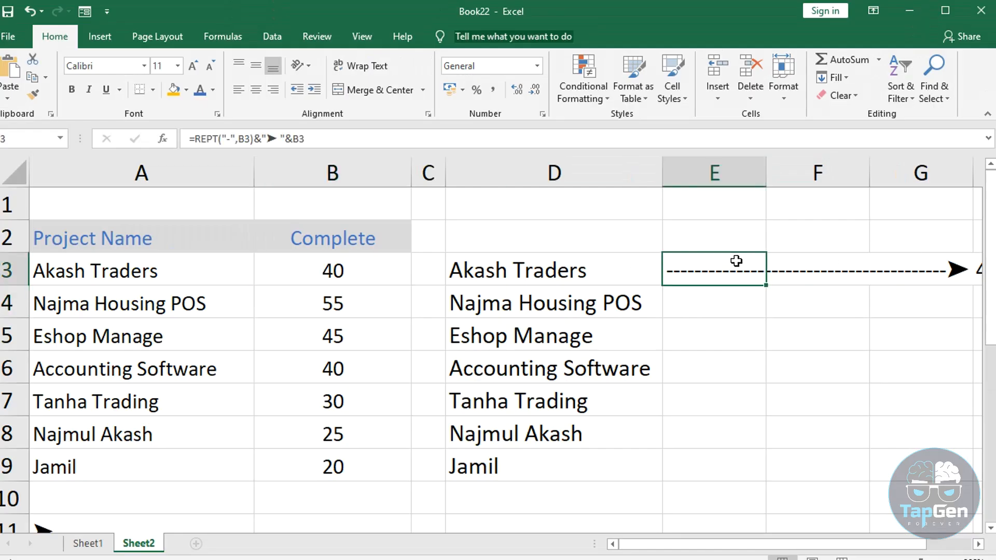
{"action": "left_click", "coordinate": [815, 273]}
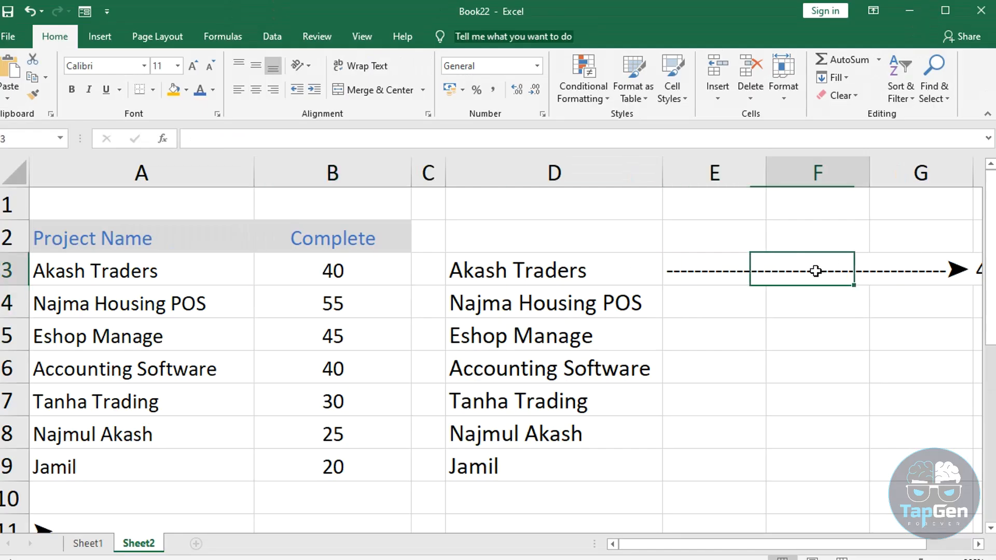
{"action": "left_click", "coordinate": [892, 272]}
{"action": "left_click", "coordinate": [815, 275]}
{"action": "left_click", "coordinate": [749, 271]}
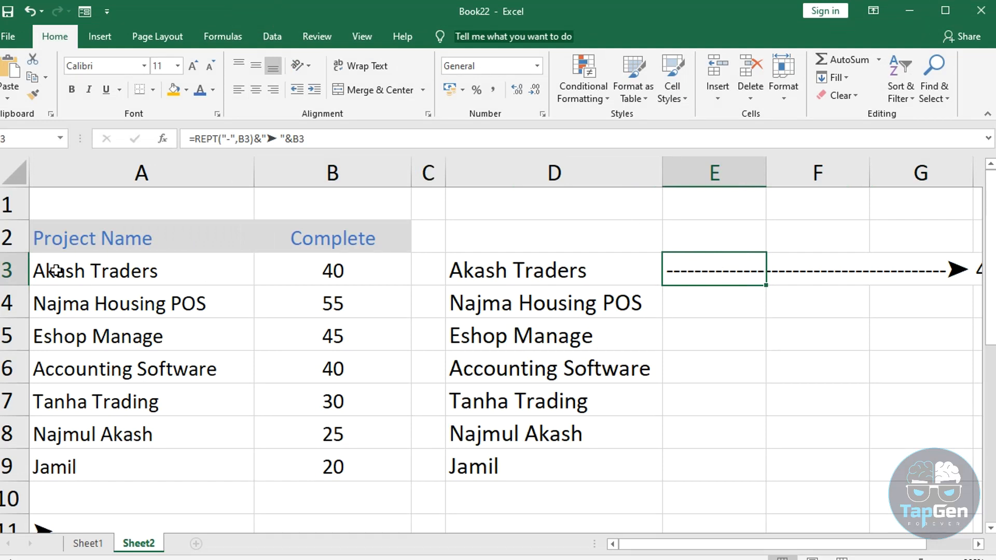
{"action": "left_click_drag", "start_coordinate": [767, 286], "coordinate": [749, 476]}
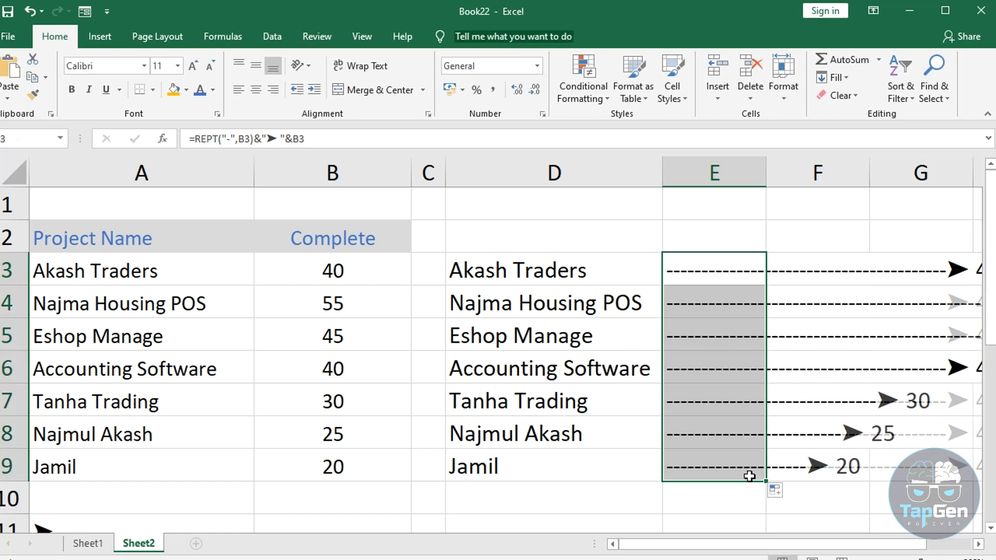
{"action": "left_click_drag", "start_coordinate": [662, 548], "coordinate": [697, 548]}
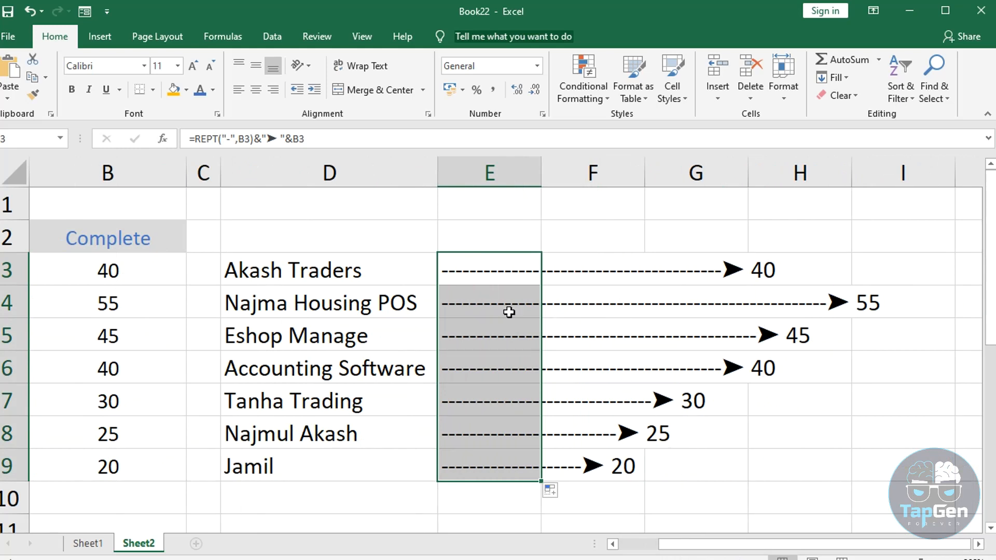
Set the Akash Traders completion value in B3 to 80.
{"action": "double_click", "coordinate": [110, 268]}
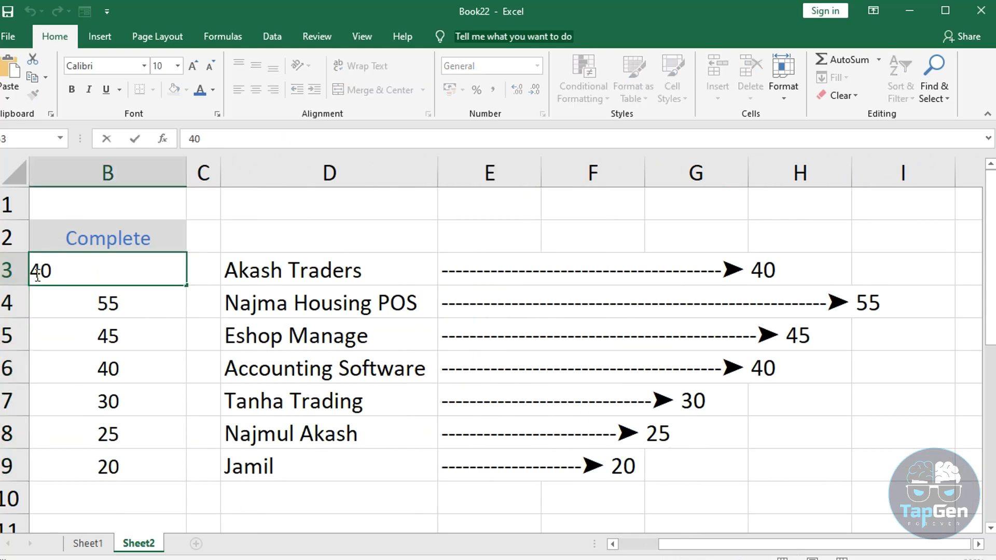
{"action": "left_click_drag", "start_coordinate": [30, 273], "coordinate": [35, 272]}
{"action": "type", "text": "8"}
{"action": "key", "text": "Return"}
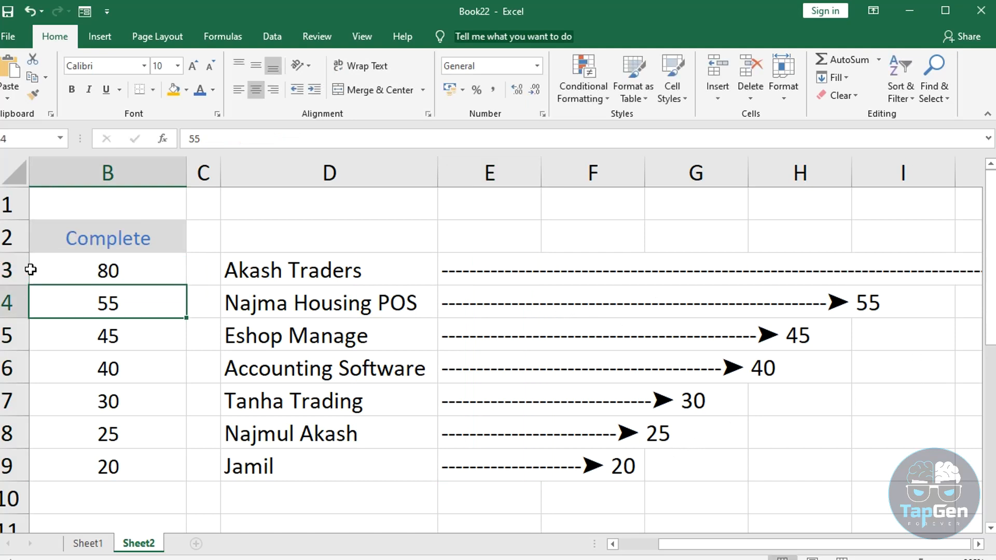
Set the Akash Traders completion value in B3 to 70.
{"action": "double_click", "coordinate": [111, 269]}
{"action": "left_click_drag", "start_coordinate": [42, 270], "coordinate": [31, 262]}
{"action": "type", "text": "7"}
{"action": "key", "text": "Return"}
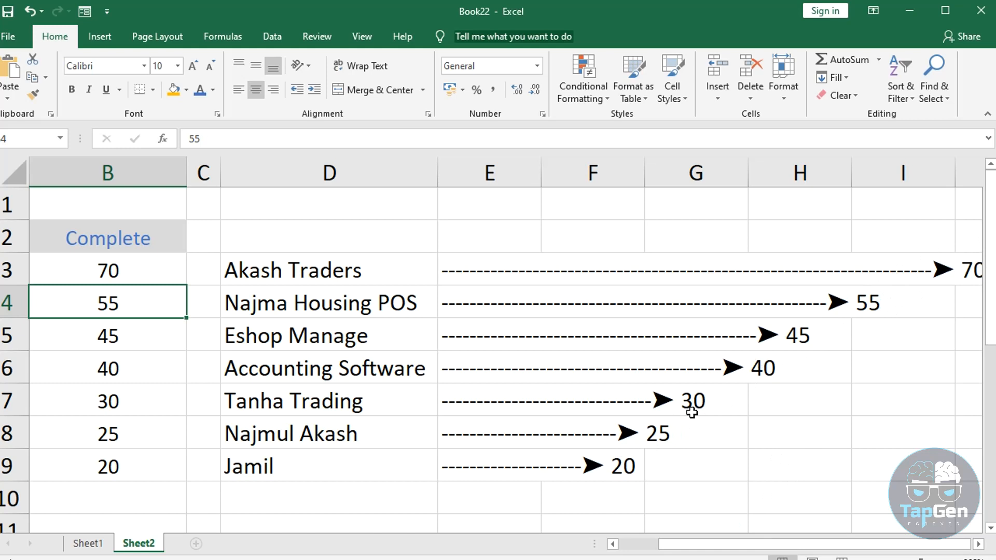
Set the Accounting Software completion value in B6 to 35.
{"action": "left_click", "coordinate": [133, 359]}
{"action": "double_click", "coordinate": [90, 365]}
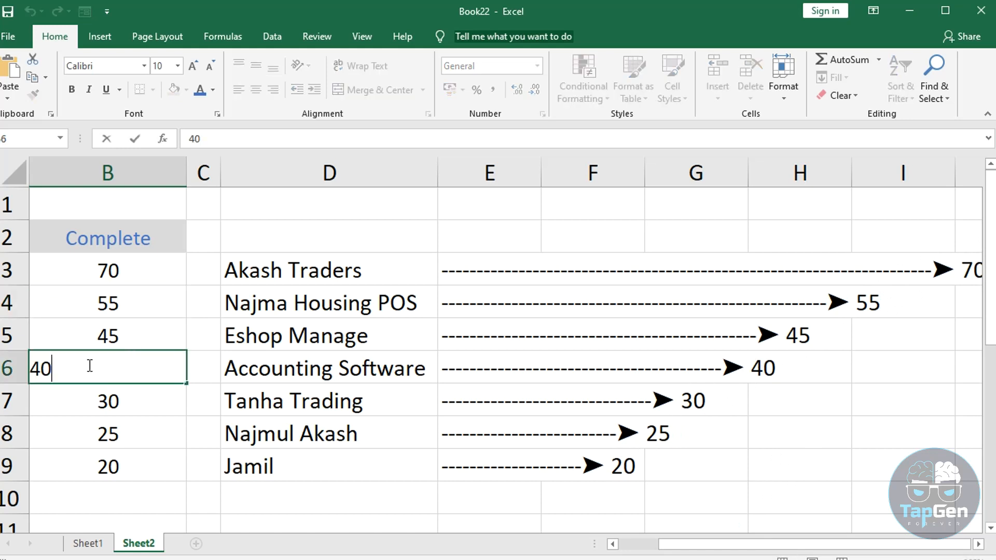
{"action": "left_click_drag", "start_coordinate": [42, 363], "coordinate": [16, 364]}
{"action": "type", "text": "35"}
{"action": "key", "text": "Return"}
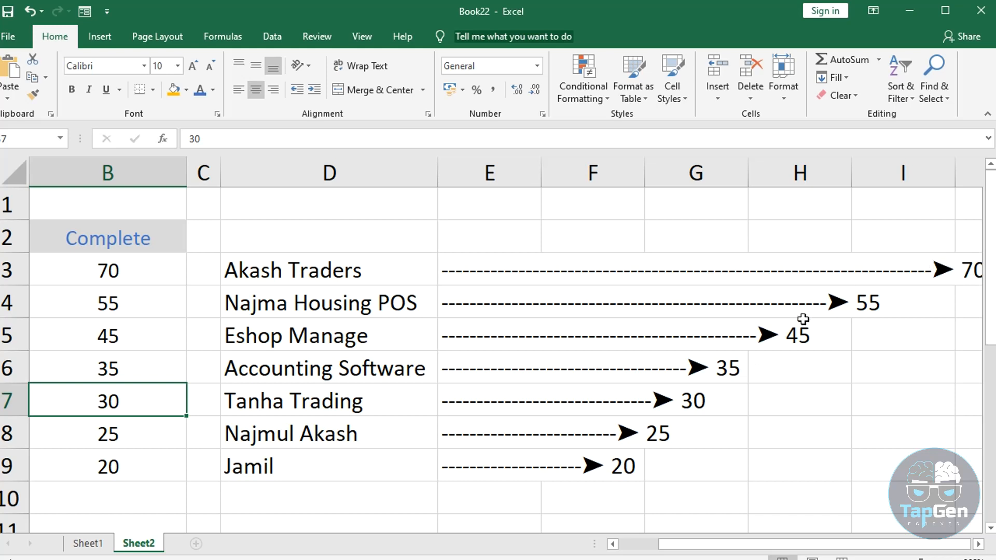
Try to show a percentage by adding a bare % after the last B3 in the E3 formula.
{"action": "double_click", "coordinate": [477, 269]}
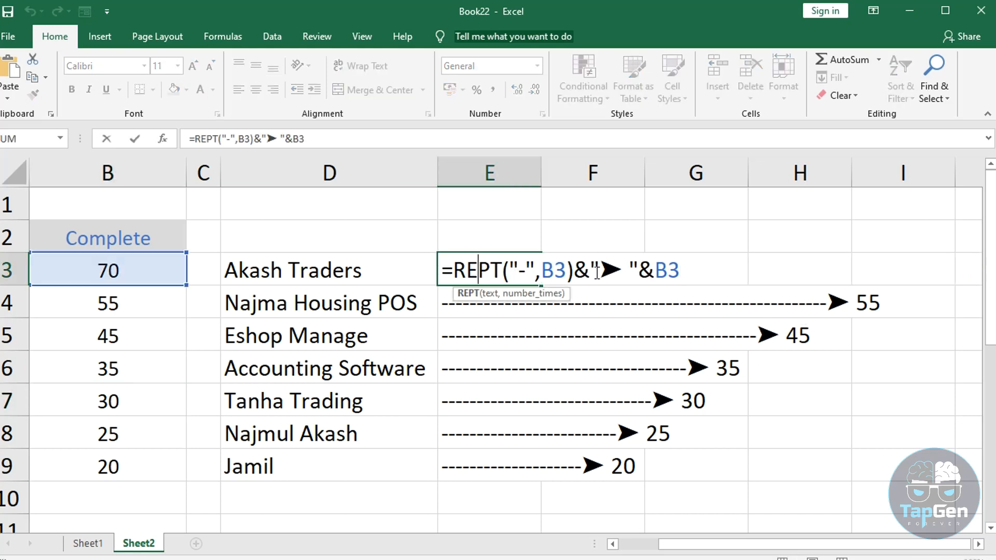
{"action": "left_click", "coordinate": [680, 271]}
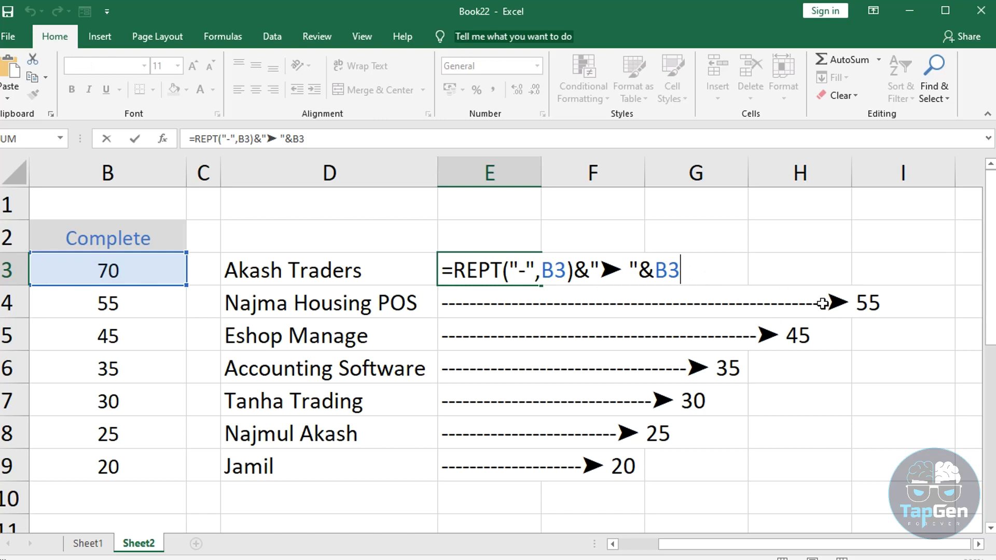
{"action": "type", "text": "%"}
{"action": "key", "text": "Return"}
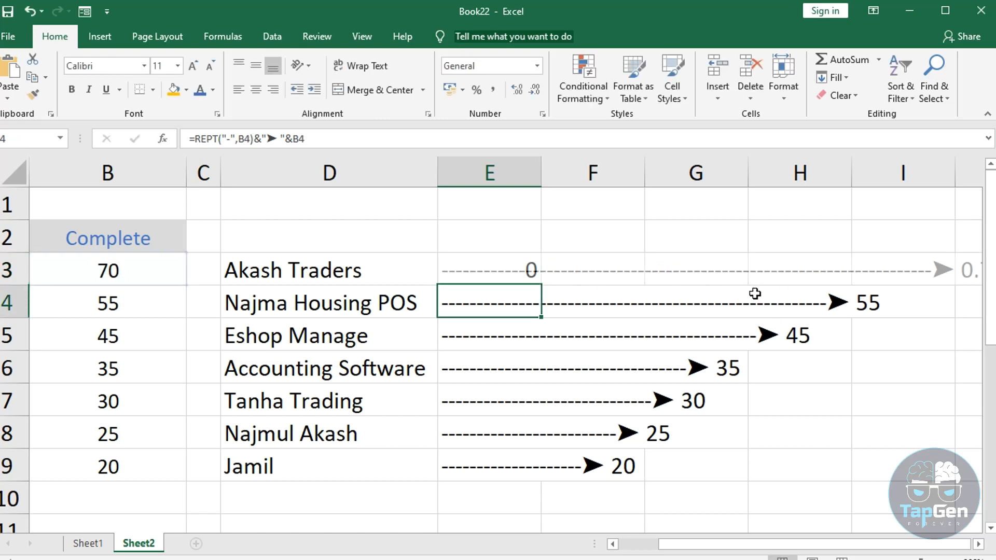
Set the Akash Traders completion value in B3 to 50.
{"action": "left_click", "coordinate": [681, 545]}
{"action": "left_click_drag", "start_coordinate": [779, 544], "coordinate": [788, 545]}
{"action": "double_click", "coordinate": [122, 270]}
{"action": "left_click_drag", "start_coordinate": [110, 270], "coordinate": [99, 270]}
{"action": "type", "text": "5"}
{"action": "key", "text": "Return"}
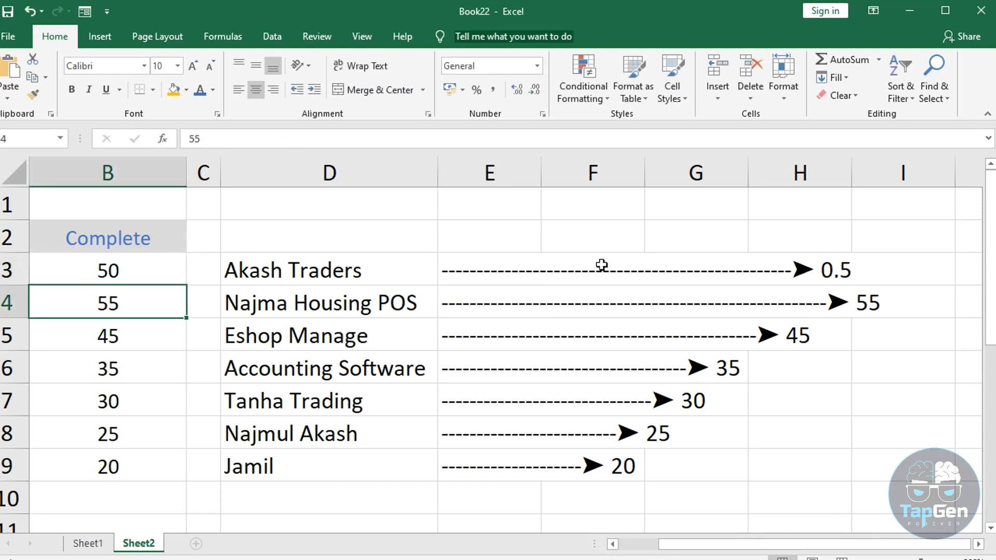
Replace the bare % in the E3 formula with a text suffix, giving =REPT("-",B3)&"➤ "&B3&"%".
{"action": "left_click", "coordinate": [840, 269]}
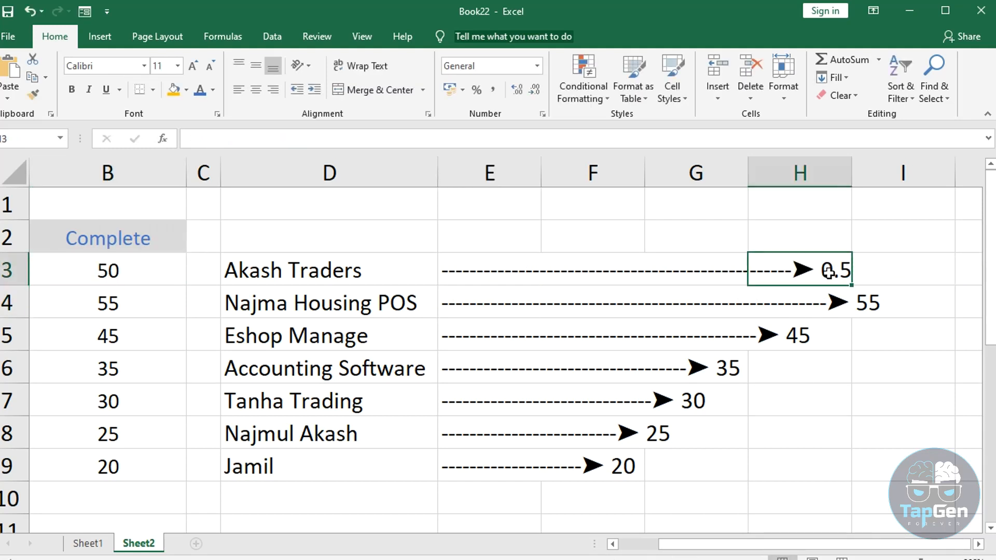
{"action": "double_click", "coordinate": [492, 268]}
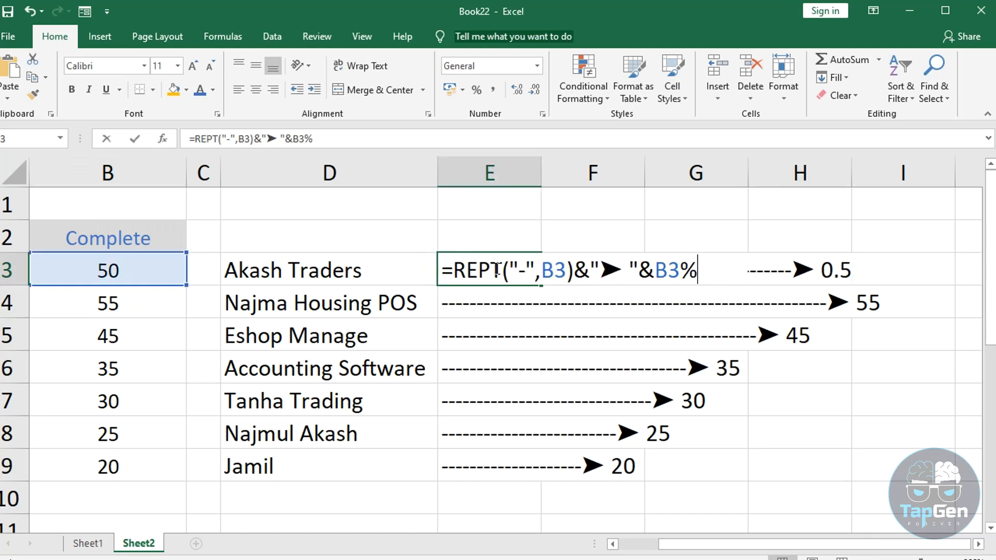
{"action": "left_click_drag", "start_coordinate": [687, 264], "coordinate": [700, 262]}
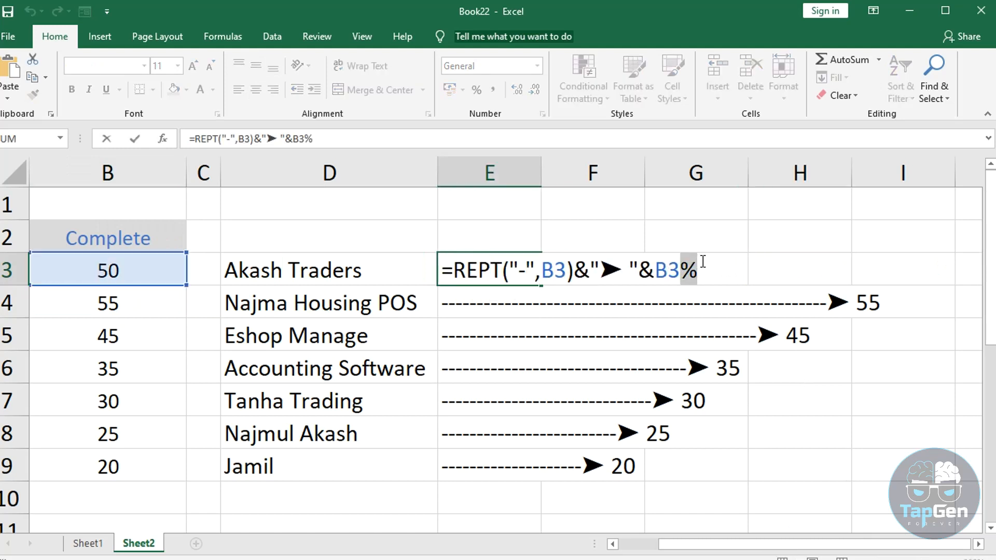
{"action": "key", "text": "BackSpace"}
{"action": "type", "text": "&\"\"%"}
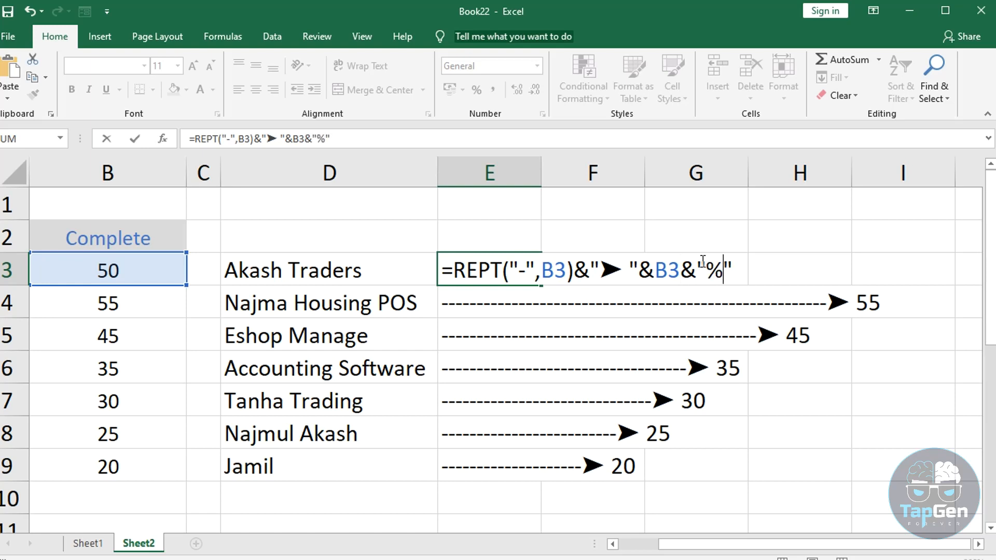
{"action": "key", "text": "Return"}
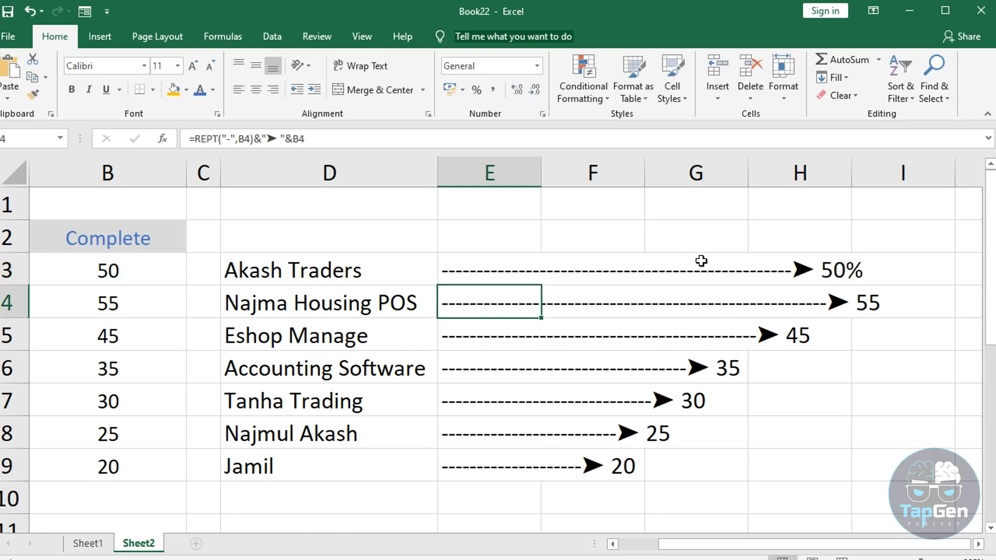
Fill the E3 formula with the percent suffix down to E9.
{"action": "left_click", "coordinate": [827, 281]}
{"action": "left_click", "coordinate": [522, 275]}
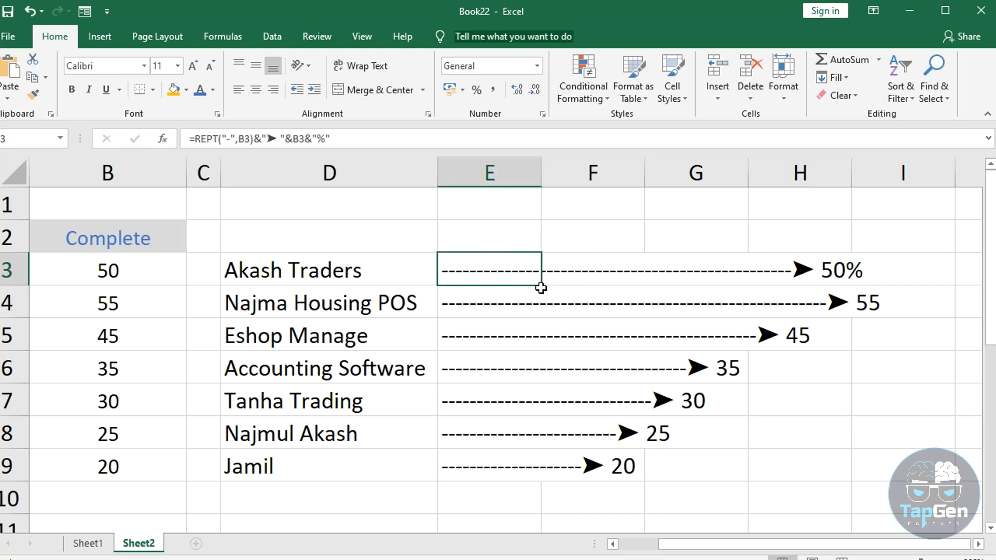
{"action": "left_click_drag", "start_coordinate": [541, 287], "coordinate": [508, 481]}
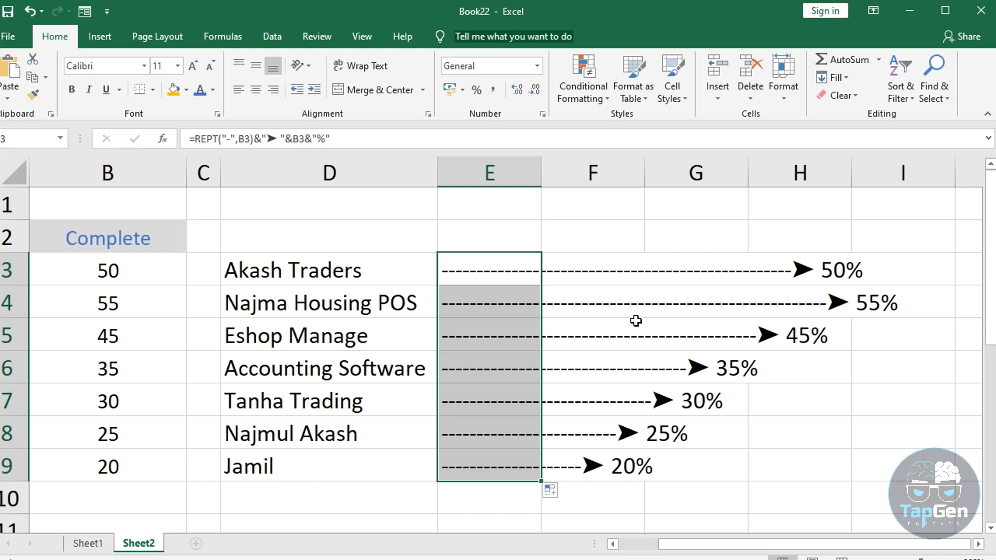
{"action": "double_click", "coordinate": [482, 270]}
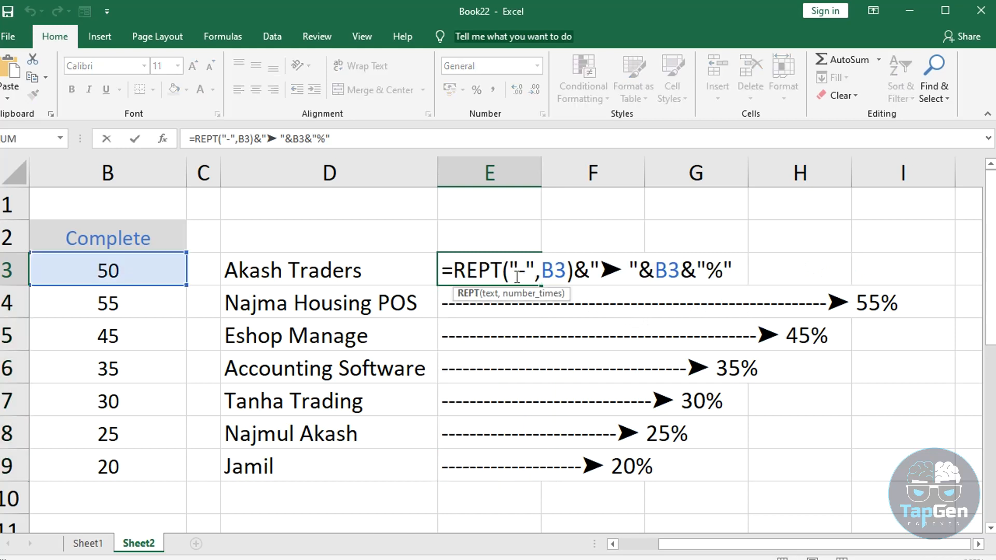
{"action": "key", "text": "Return"}
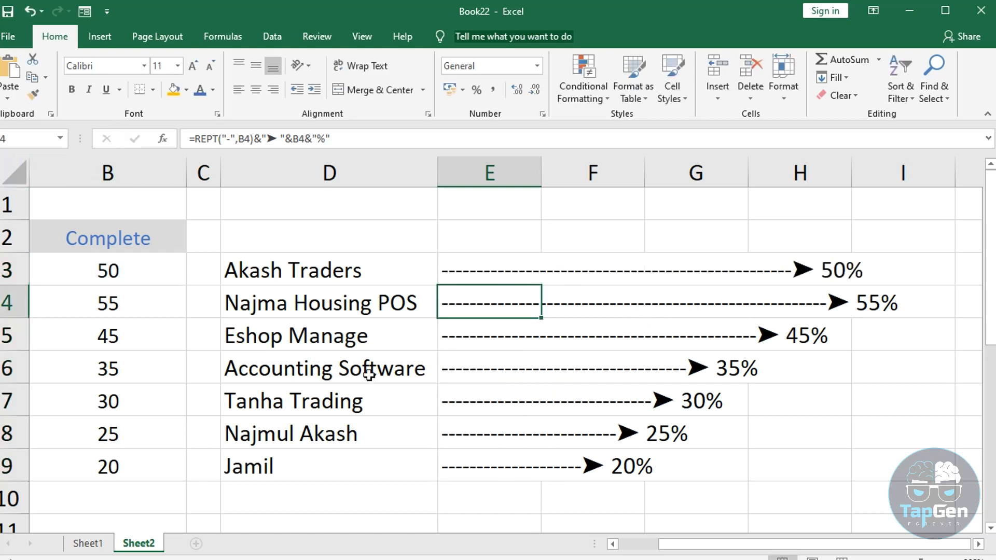
{"action": "scroll", "coordinate": [268, 473], "scroll_direction": "down", "scroll_amount": 5}
{"action": "scroll", "coordinate": [412, 427], "scroll_direction": "up", "scroll_amount": 4}
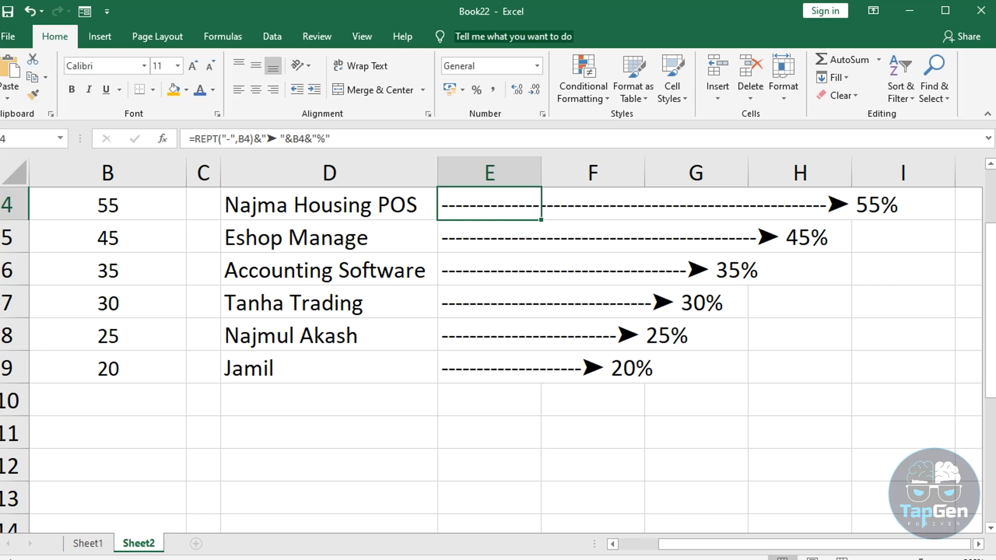
Replace the quoted dash in the E3 formula with a reference to the flower symbol in A12.
{"action": "left_click_drag", "start_coordinate": [690, 545], "coordinate": [648, 545]}
{"action": "scroll", "coordinate": [736, 312], "scroll_direction": "up", "scroll_amount": 1}
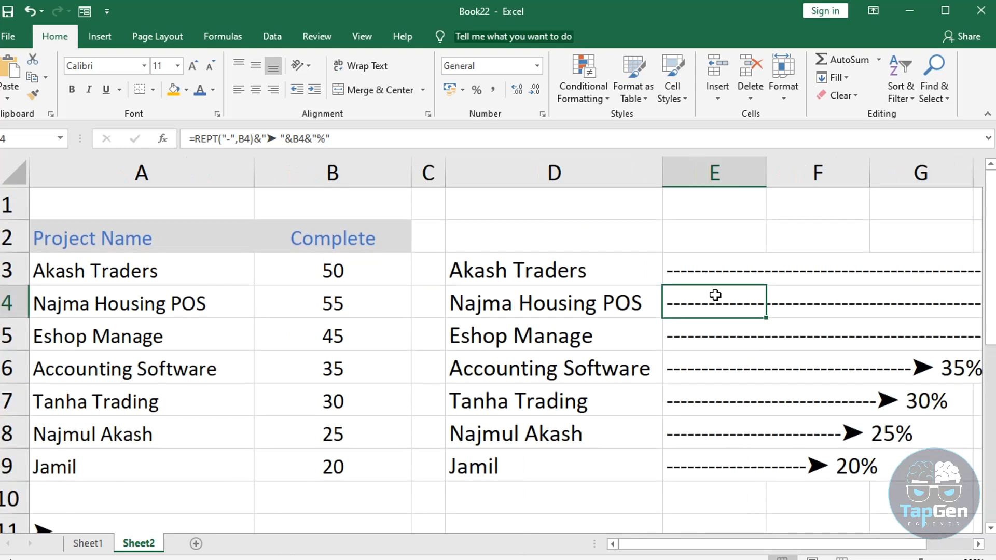
{"action": "double_click", "coordinate": [702, 271]}
{"action": "left_click_drag", "start_coordinate": [745, 272], "coordinate": [751, 272]}
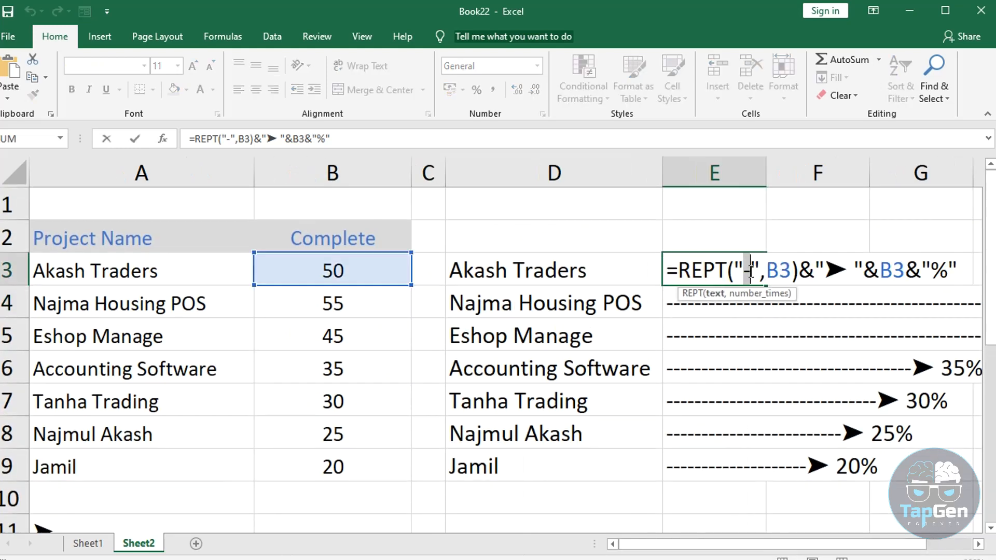
{"action": "key", "text": "Delete"}
{"action": "scroll", "coordinate": [116, 445], "scroll_direction": "down", "scroll_amount": 1}
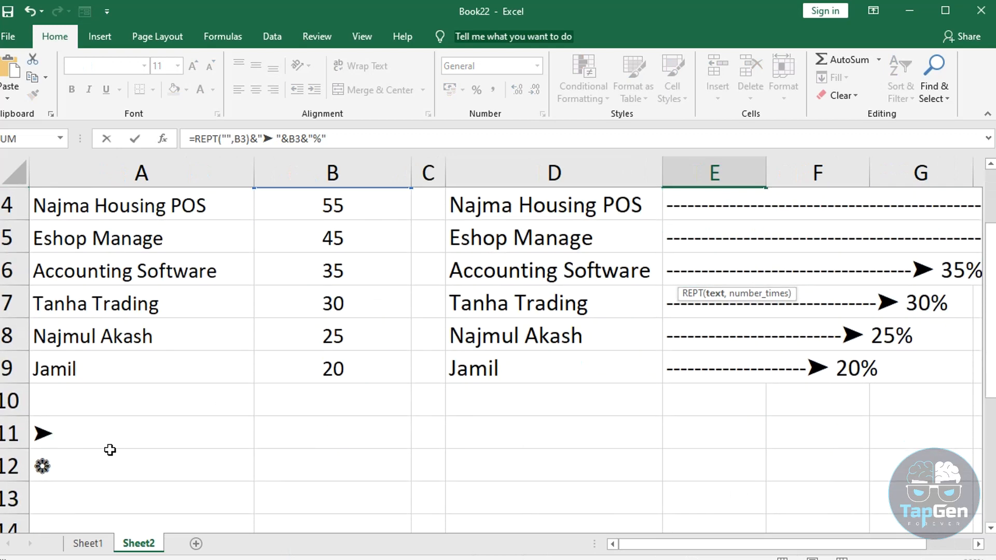
{"action": "left_click", "coordinate": [99, 461]}
{"action": "scroll", "coordinate": [596, 358], "scroll_direction": "up", "scroll_amount": 1}
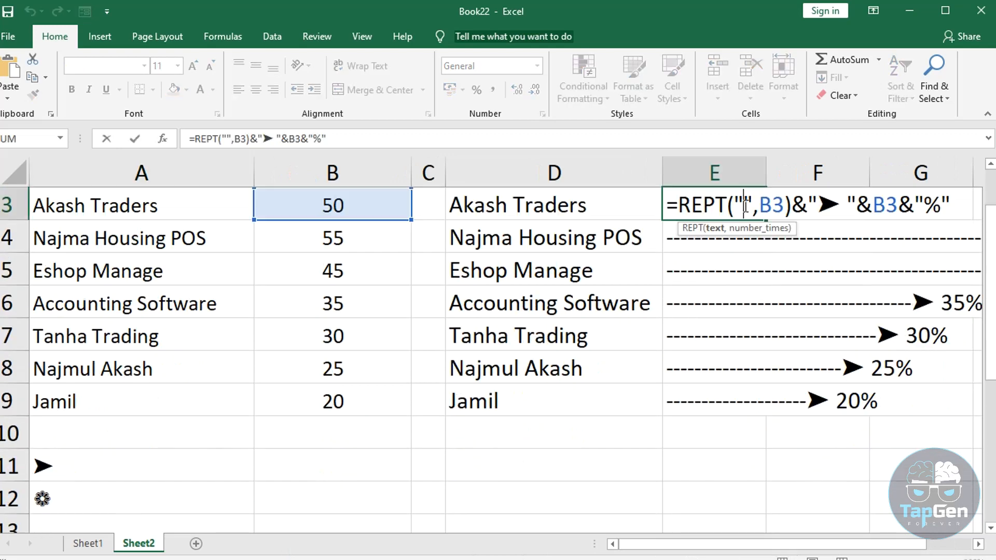
{"action": "left_click_drag", "start_coordinate": [734, 206], "coordinate": [751, 206]}
{"action": "key", "text": "Delete"}
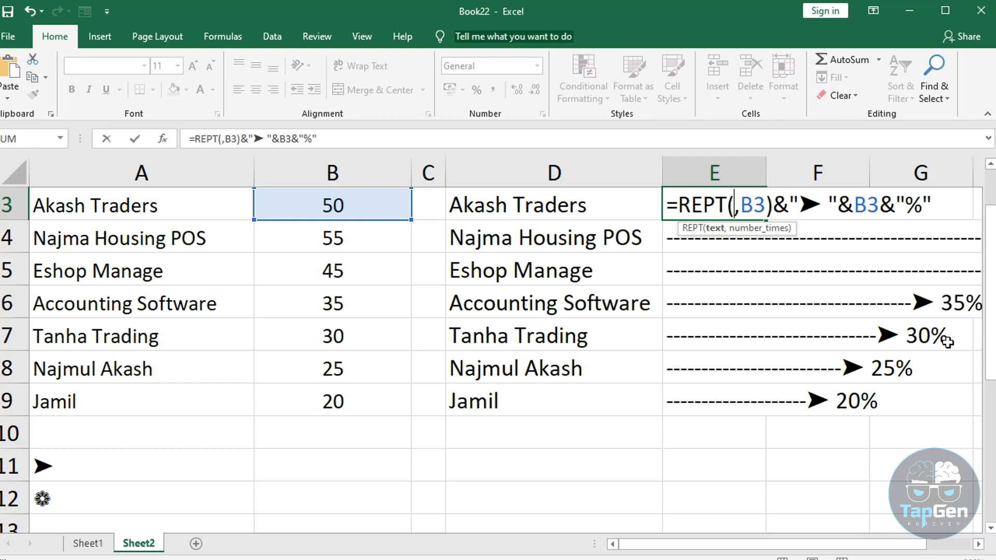
{"action": "left_click", "coordinate": [58, 500]}
{"action": "key", "text": "Return"}
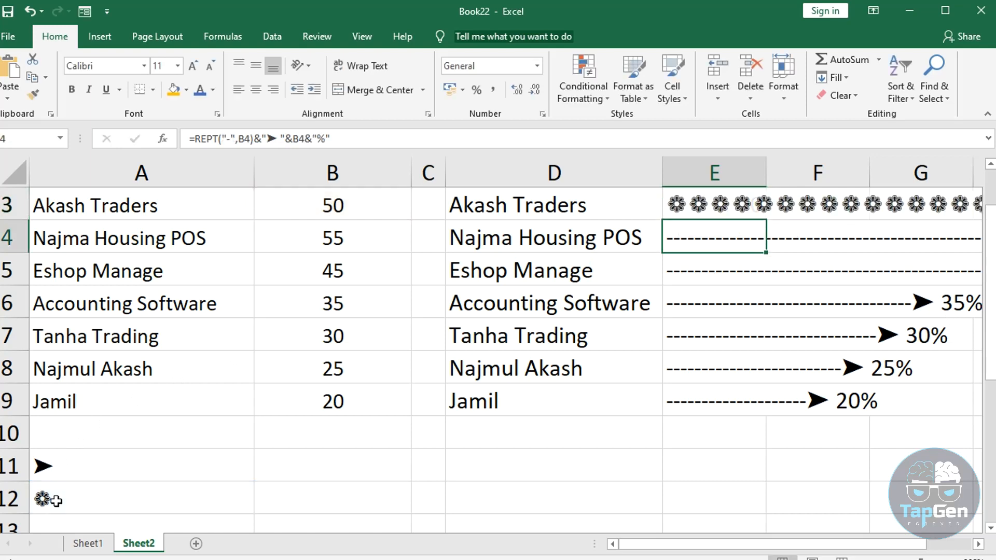
Try to fill the E3 formula with the relative A12 reference down to E9, and undo the fill.
{"action": "left_click_drag", "start_coordinate": [692, 547], "coordinate": [804, 547]}
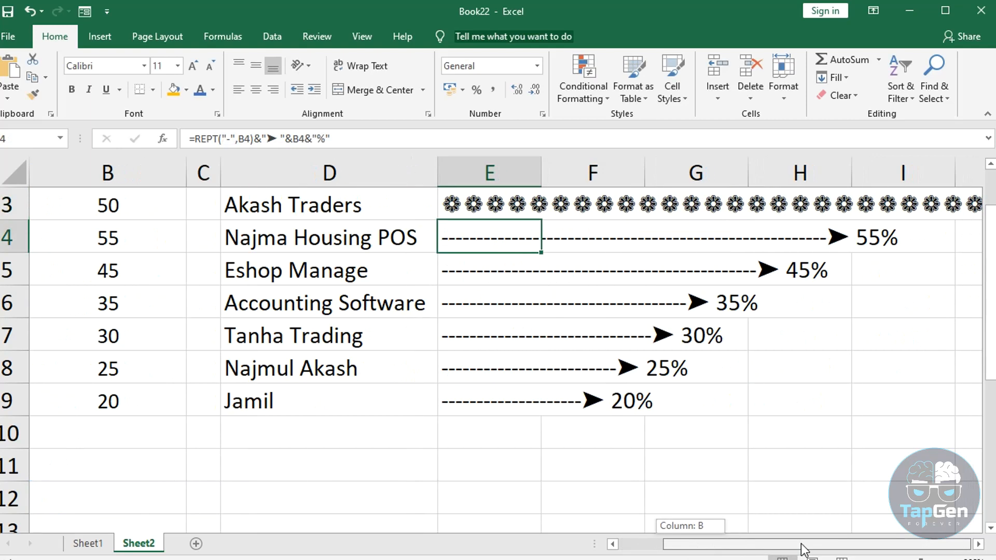
{"action": "left_click", "coordinate": [483, 205]}
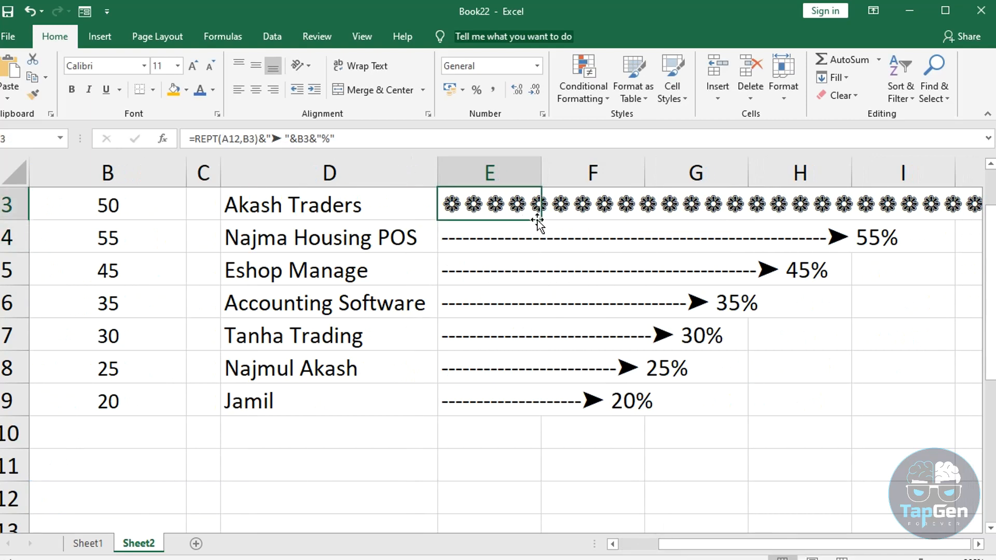
{"action": "left_click_drag", "start_coordinate": [540, 223], "coordinate": [498, 401]}
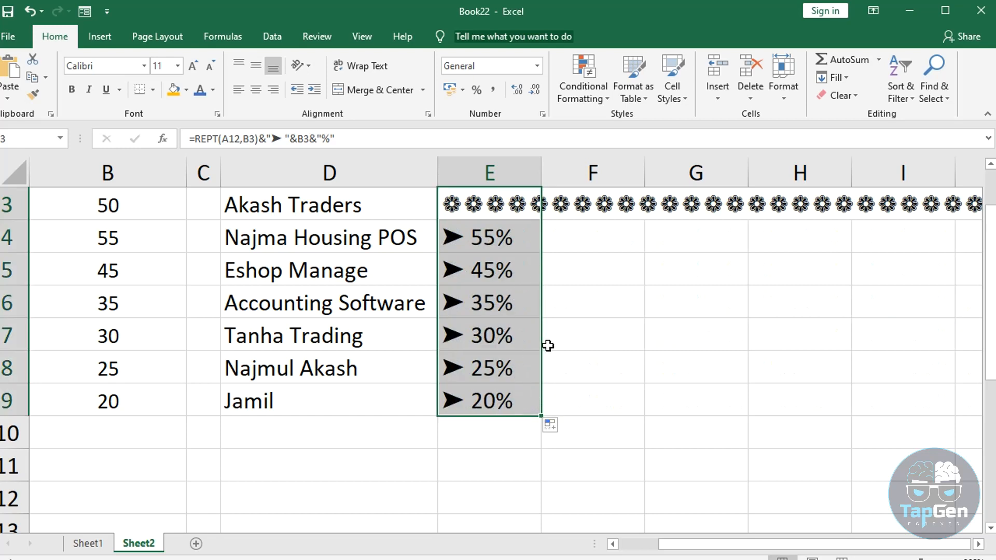
{"action": "key", "text": "ctrl+z"}
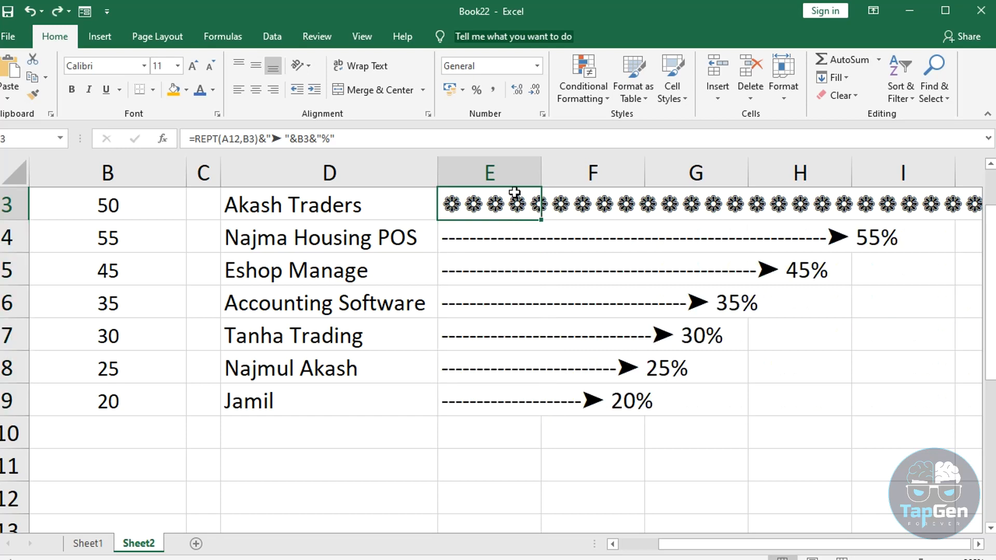
Make the symbol reference in the E3 formula absolute as $A$12 and fill the formula down to E9.
{"action": "double_click", "coordinate": [515, 198]}
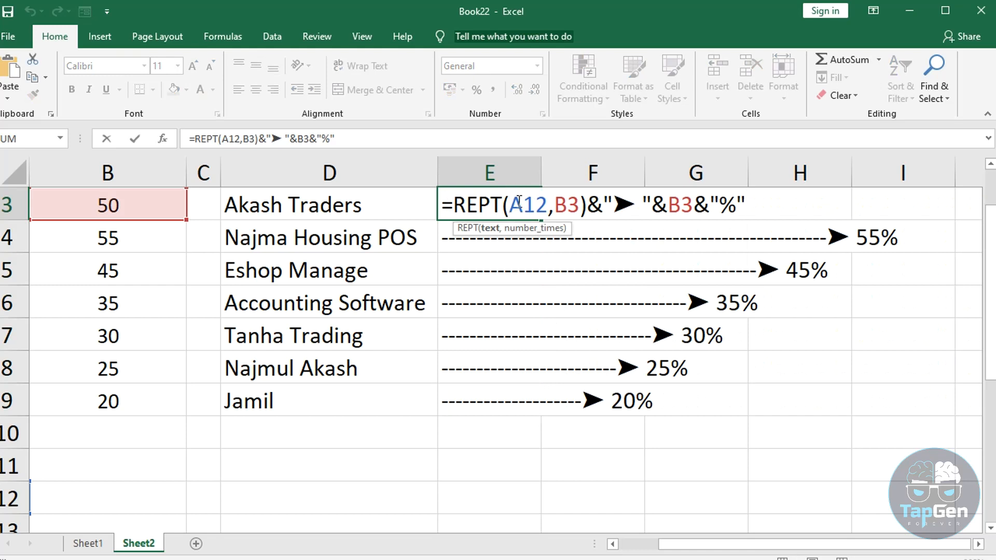
{"action": "type", "text": "$A$"}
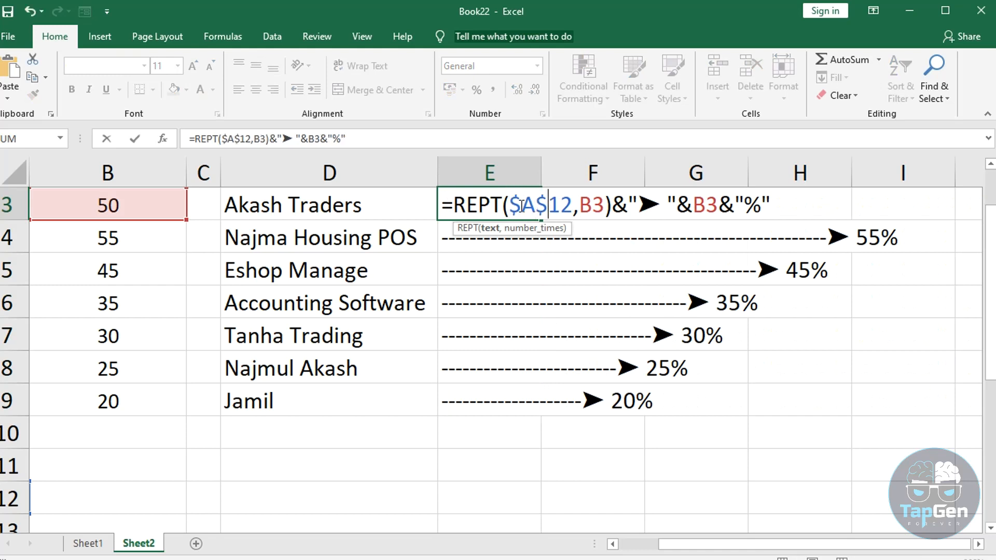
{"action": "key", "text": "Return"}
{"action": "left_click", "coordinate": [502, 206]}
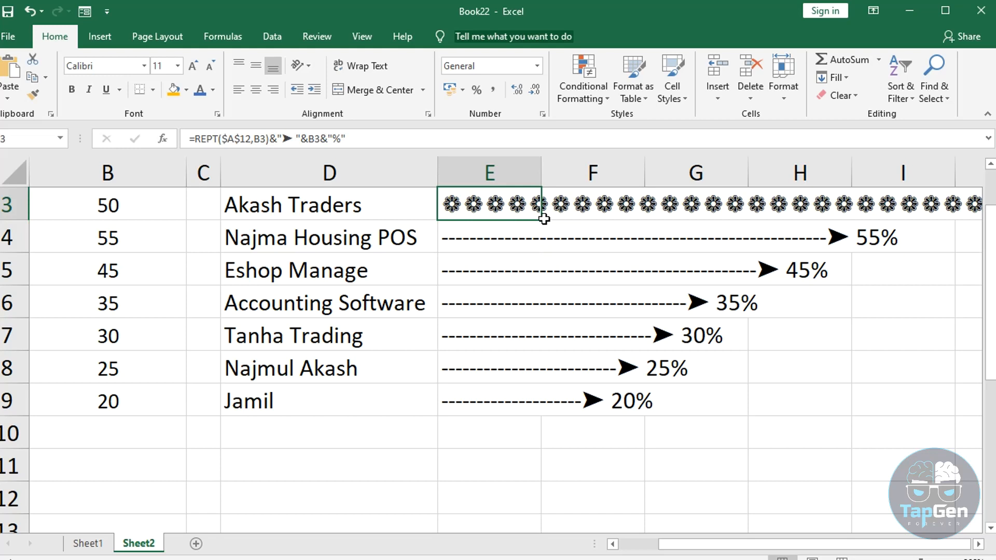
{"action": "left_click_drag", "start_coordinate": [531, 286], "coordinate": [484, 415]}
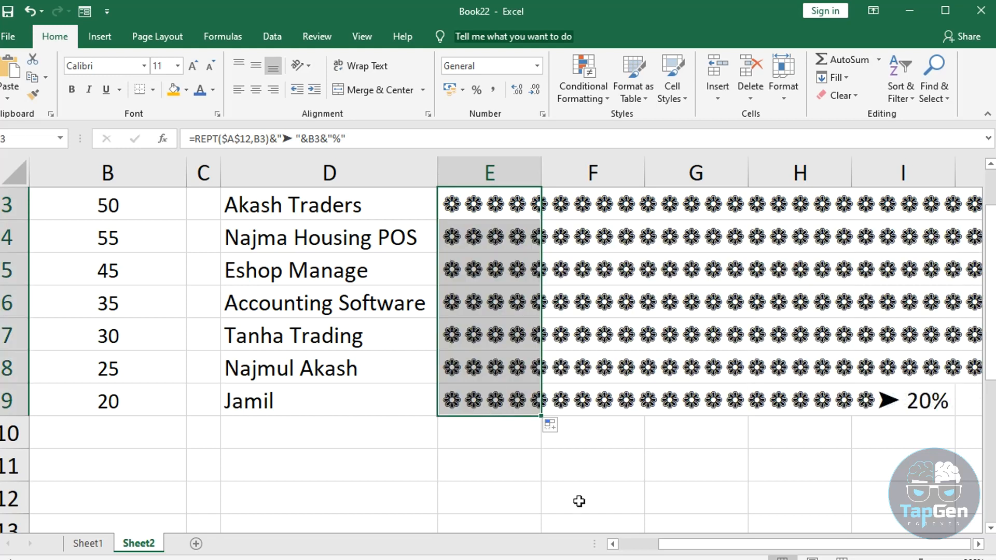
Undo the flower symbol changes until E3:E9 use the quoted dash formula again.
{"action": "left_click_drag", "start_coordinate": [691, 541], "coordinate": [744, 538]}
{"action": "key", "text": "ctrl+z"}
{"action": "key", "text": "ctrl+z"}
{"action": "key", "text": "ctrl+z"}
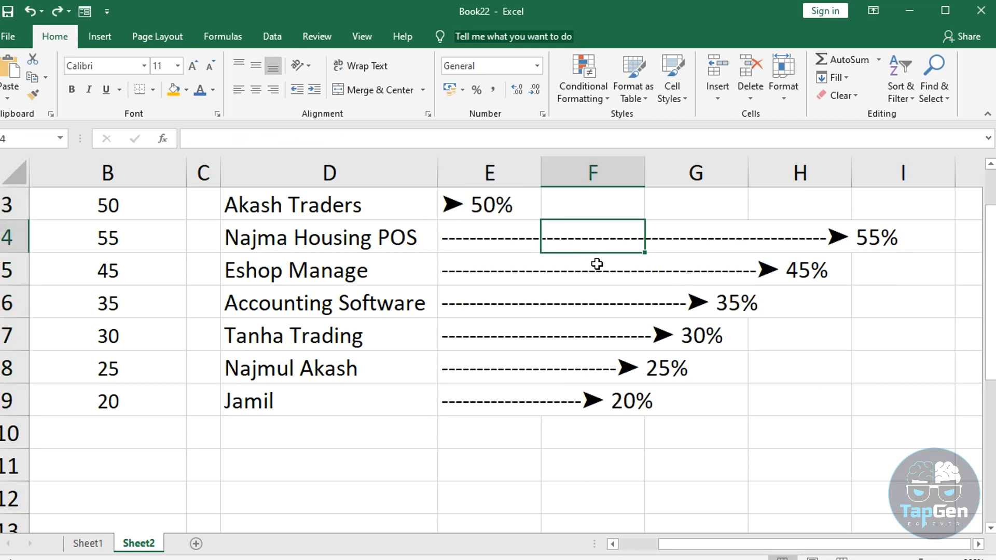
{"action": "key", "text": "ctrl+z"}
{"action": "key", "text": "ctrl+z"}
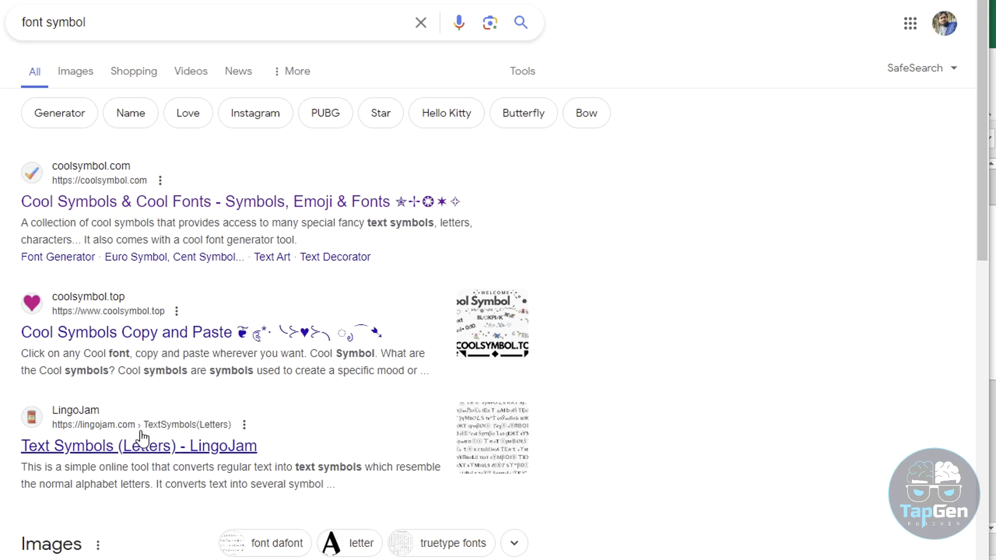
Switch to the browser's font symbol search results, open coolsymbol.com and copy the solid eight-pointed star symbol ✷.
{"action": "left_click", "coordinate": [123, 201]}
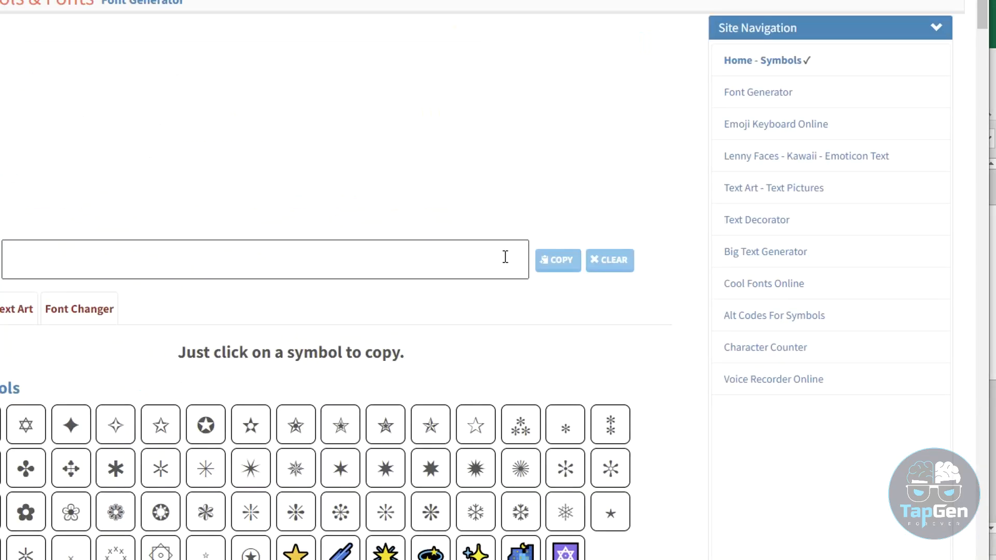
{"action": "scroll", "coordinate": [437, 277], "scroll_direction": "down", "scroll_amount": 3}
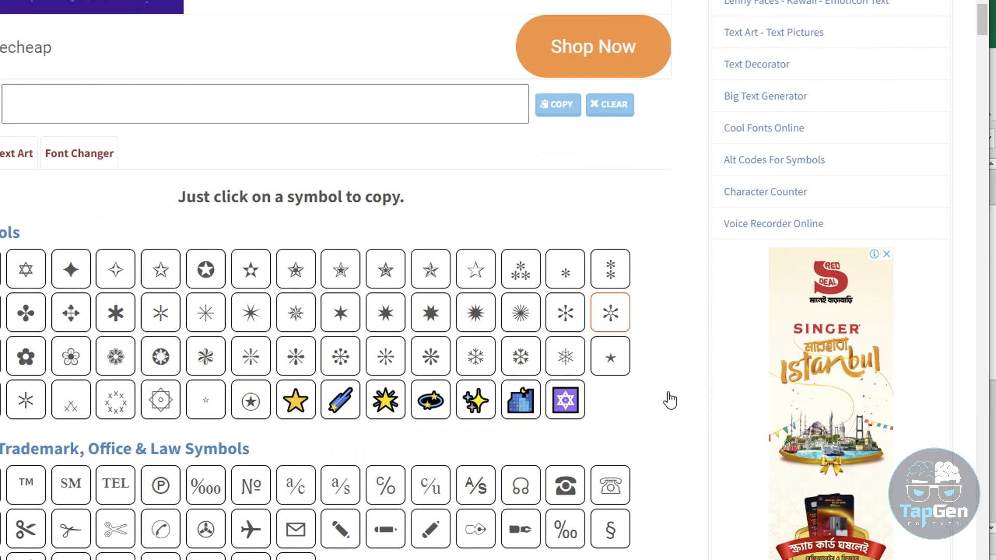
{"action": "left_click", "coordinate": [390, 315]}
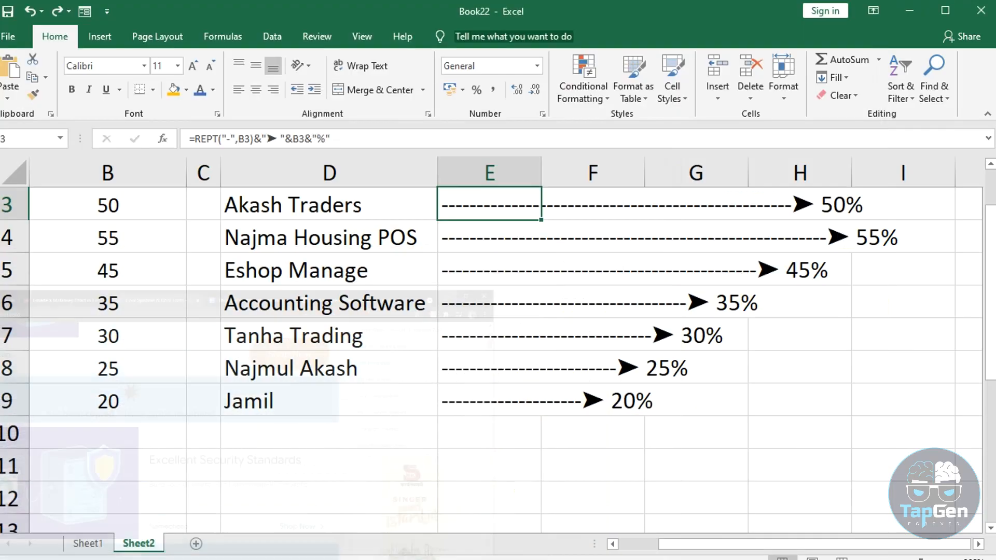
Switch back to Excel and enter the copied ✷ symbol in cell E10, just below the progress lines.
{"action": "scroll", "coordinate": [175, 441], "scroll_direction": "down", "scroll_amount": 2}
{"action": "scroll", "coordinate": [178, 447], "scroll_direction": "up", "scroll_amount": 2}
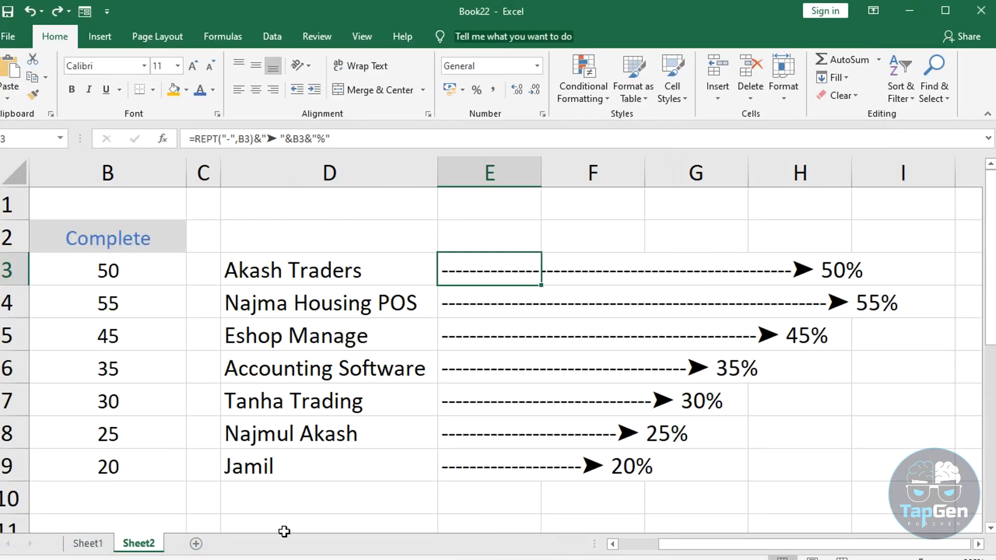
{"action": "scroll", "coordinate": [343, 489], "scroll_direction": "down", "scroll_amount": 1}
{"action": "double_click", "coordinate": [460, 403]}
{"action": "type", "text": "✷"}
{"action": "key", "text": "Tab"}
{"action": "left_click", "coordinate": [456, 406]}
{"action": "scroll", "coordinate": [490, 338], "scroll_direction": "up", "scroll_amount": 1}
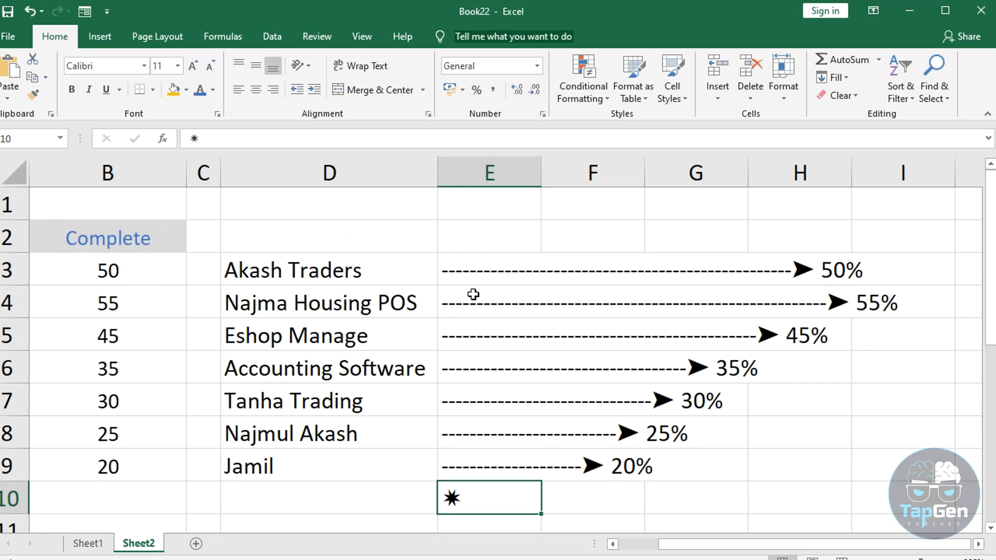
Replace the quoted dash in the E3 formula with a reference to E10, giving =REPT(E10,B3)&"➤ "&B3&"%".
{"action": "double_click", "coordinate": [526, 265]}
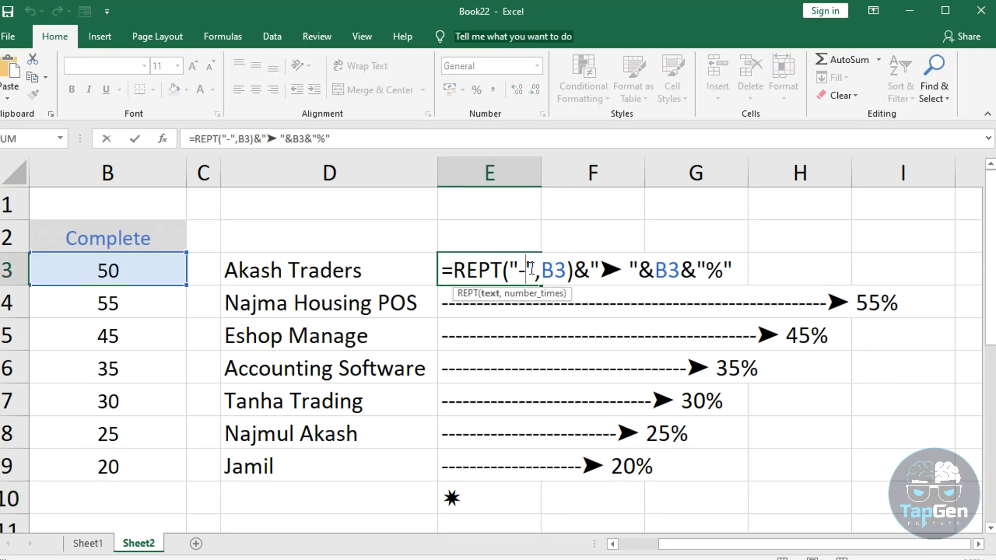
{"action": "left_click_drag", "start_coordinate": [534, 268], "coordinate": [510, 271]}
{"action": "key", "text": "BackSpace"}
{"action": "left_click", "coordinate": [485, 499]}
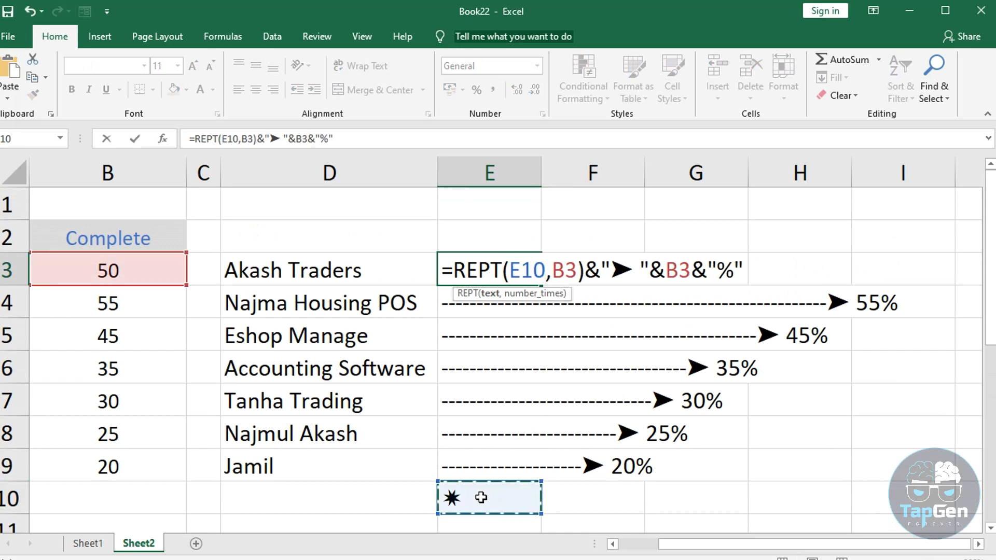
{"action": "key", "text": "Return"}
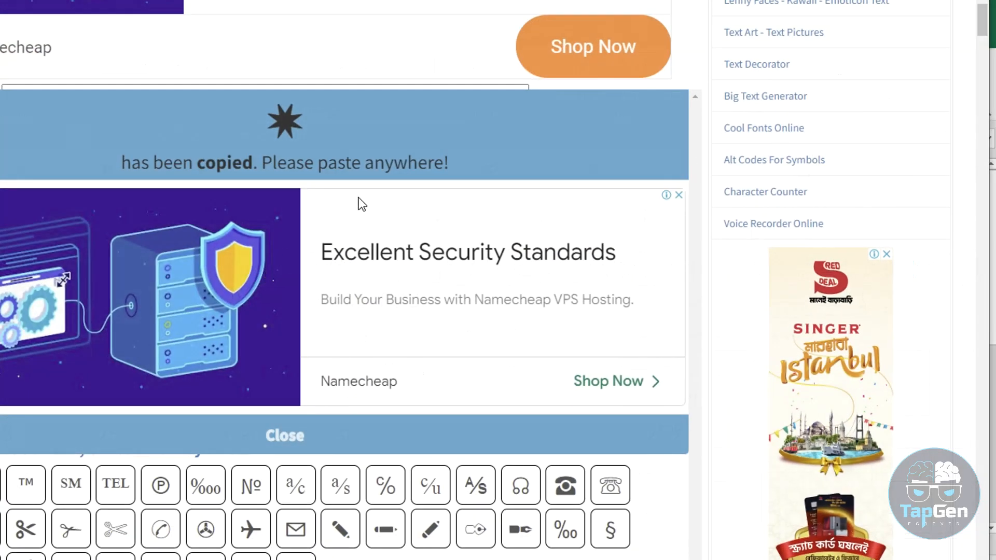
Switch to the symbol website, dismiss the copied-symbol notice and look through its other symbol categories.
{"action": "scroll", "coordinate": [372, 343], "scroll_direction": "down", "scroll_amount": 4}
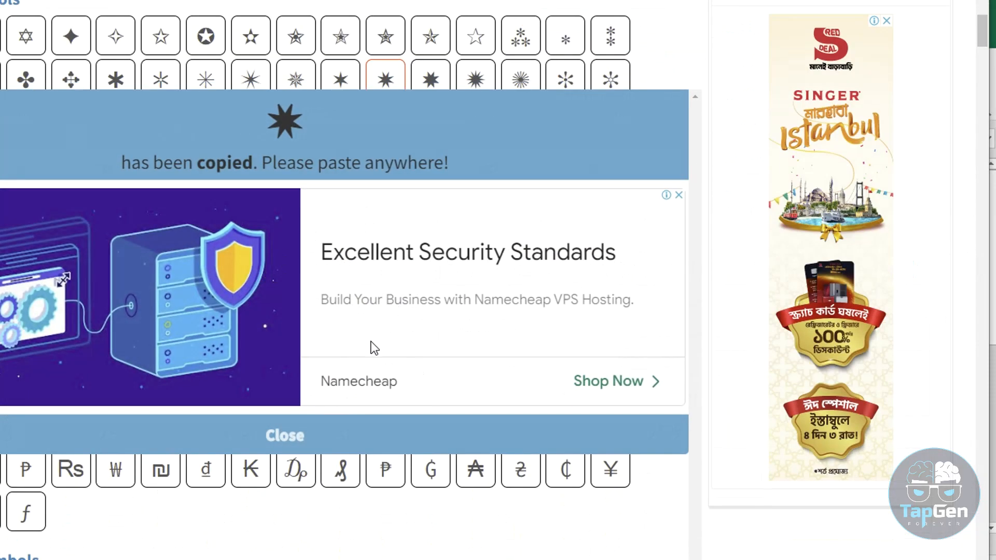
{"action": "left_click", "coordinate": [284, 435]}
{"action": "scroll", "coordinate": [362, 374], "scroll_direction": "up", "scroll_amount": 5}
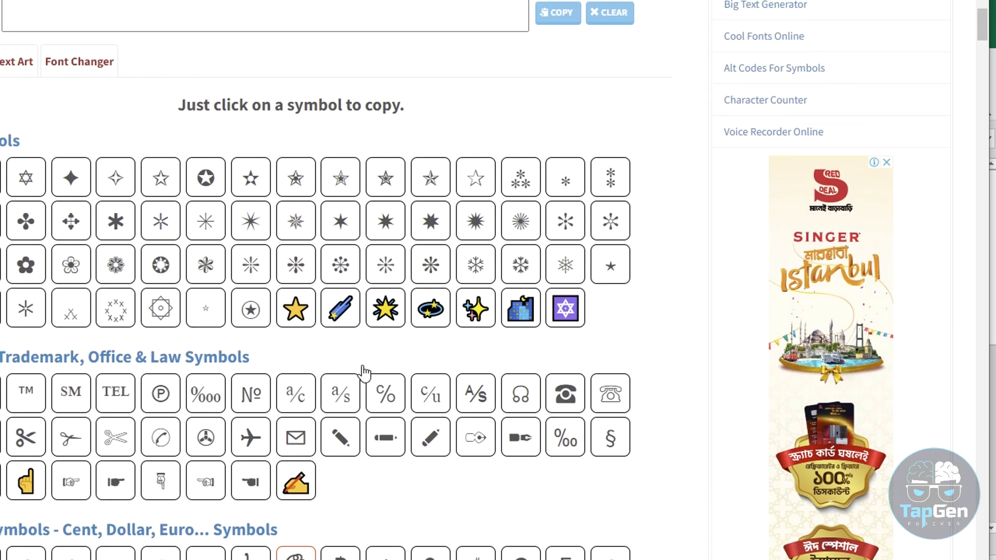
{"action": "scroll", "coordinate": [363, 370], "scroll_direction": "down", "scroll_amount": 8}
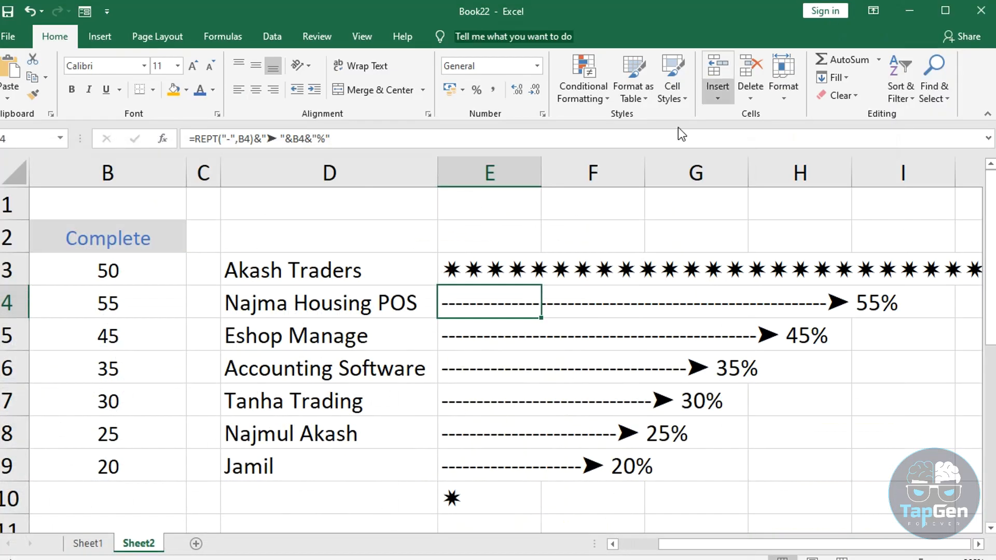
Switch back to Excel and set the font color of the Akash Traders progress line in E3 to dark orange.
{"action": "left_click", "coordinate": [572, 268]}
{"action": "left_click", "coordinate": [462, 262]}
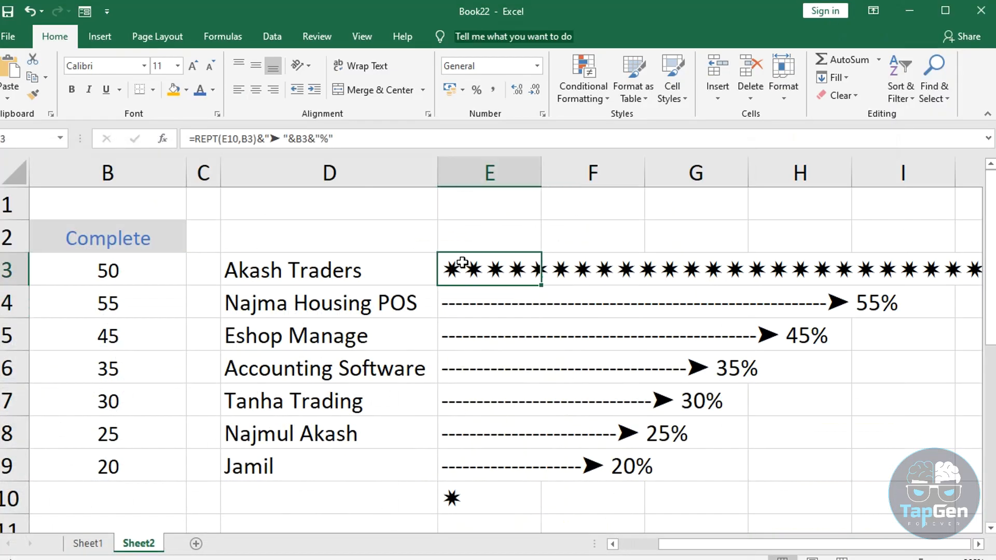
{"action": "left_click", "coordinate": [212, 92]}
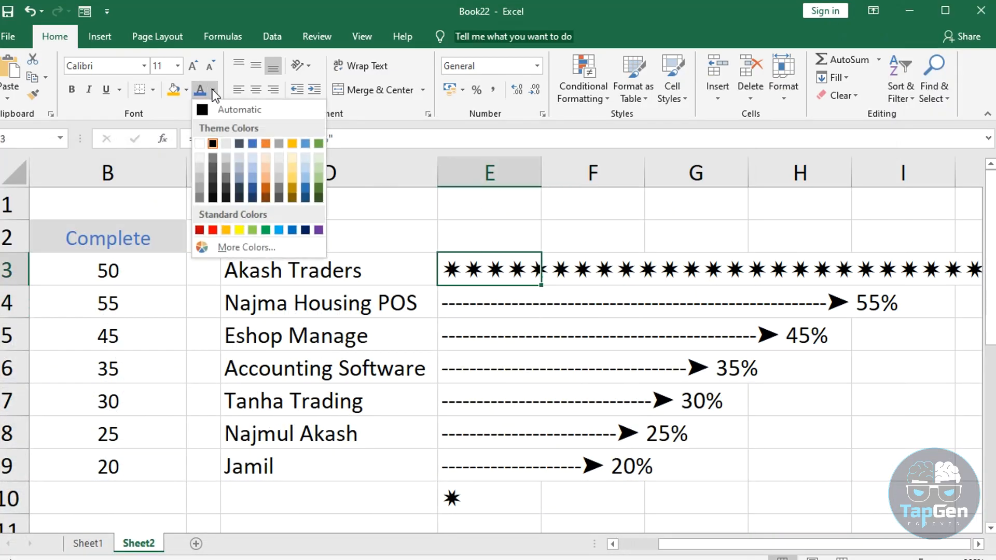
{"action": "left_click", "coordinate": [263, 188]}
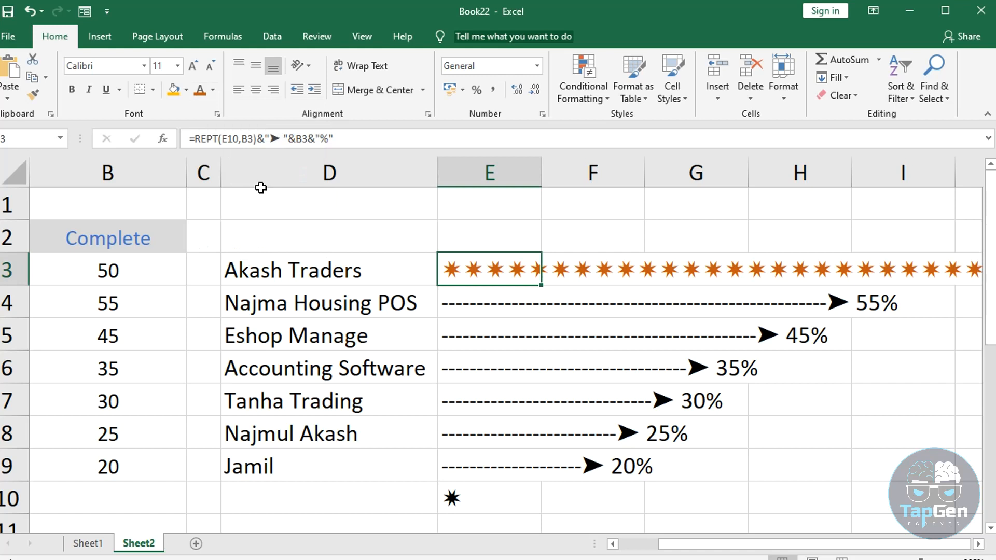